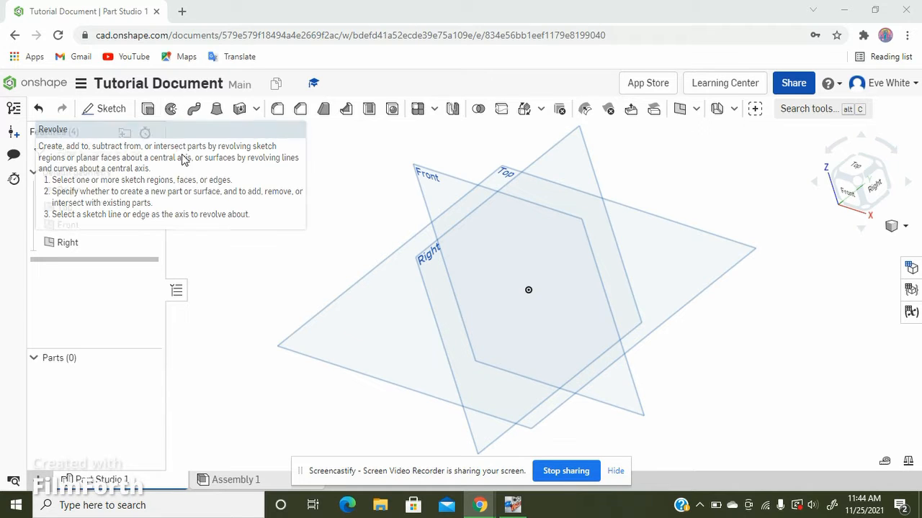
Step: Start a new sketch on the Front plane, viewed straight on
right_click_drag(727, 382, 761, 358)
left_click(640, 199)
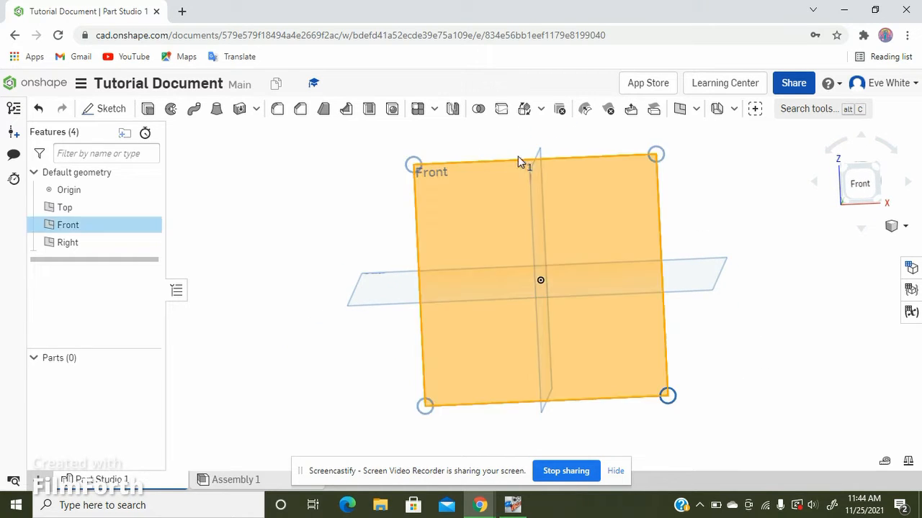
left_click(108, 109)
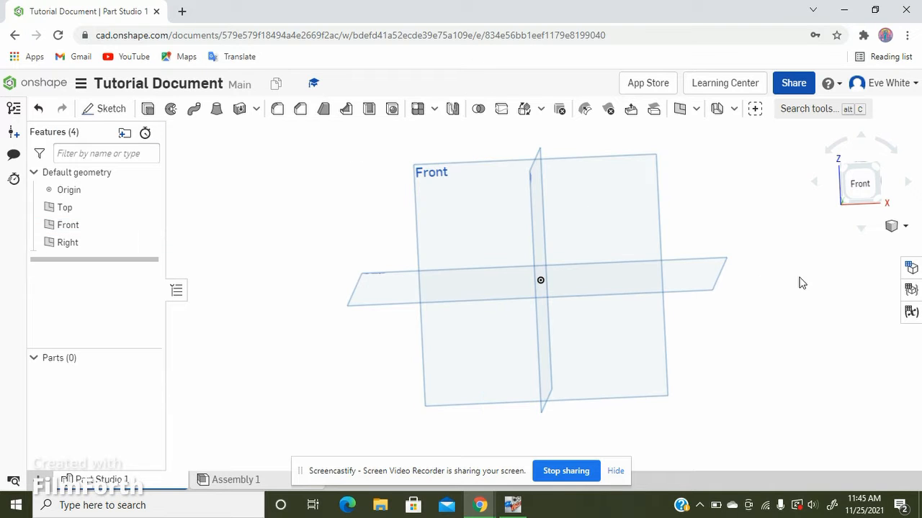
left_click(858, 184)
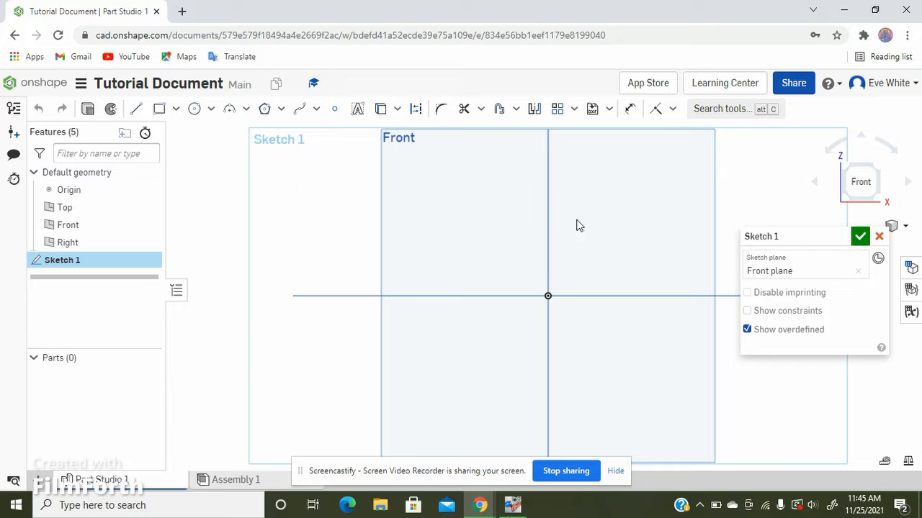
middle_click_drag(580, 225, 542, 222)
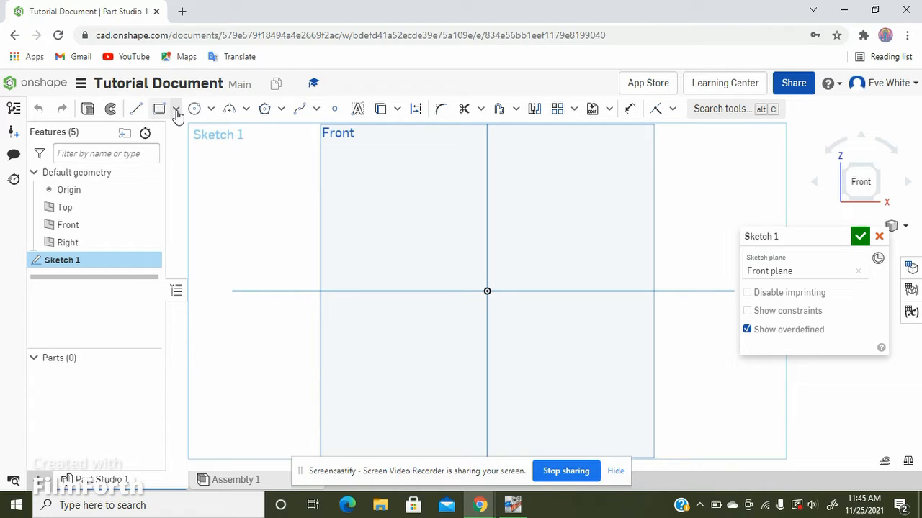
Step: Draw a closed seven-sided profile beside the vertical axis, with a horizontal upper edge about 0.77 long and a near-vertical inner edge about 3.08 long
left_click(137, 109)
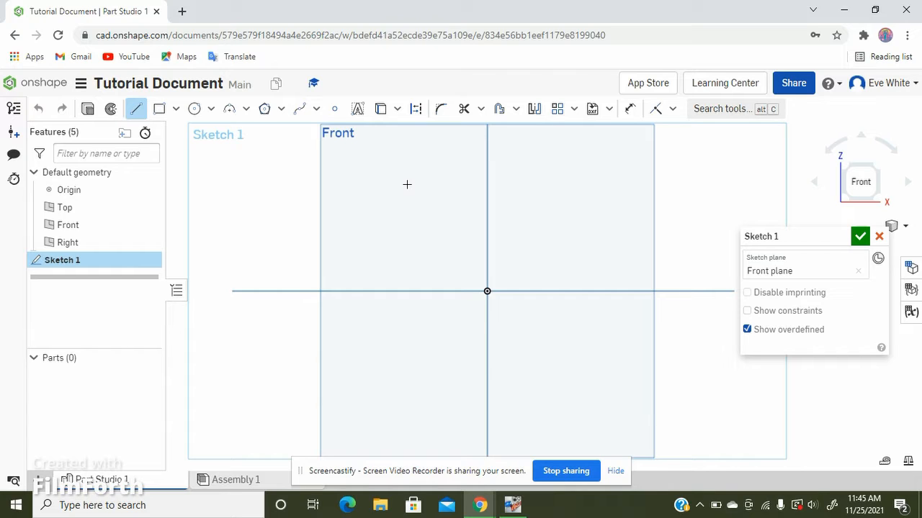
mouse_move(406, 184)
left_mouse_down()
mouse_move(370, 173)
mouse_move(365, 185)
left_mouse_up()
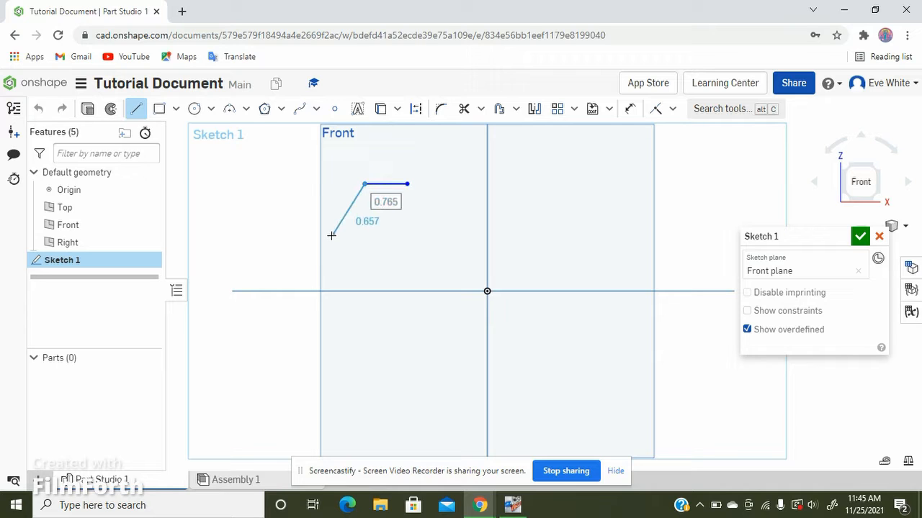
left_click(331, 235)
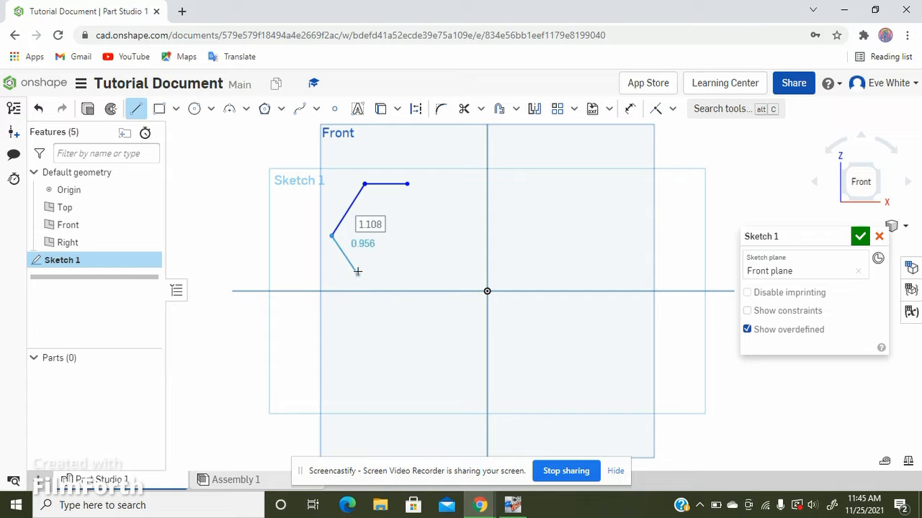
left_click(358, 271)
left_click(369, 333)
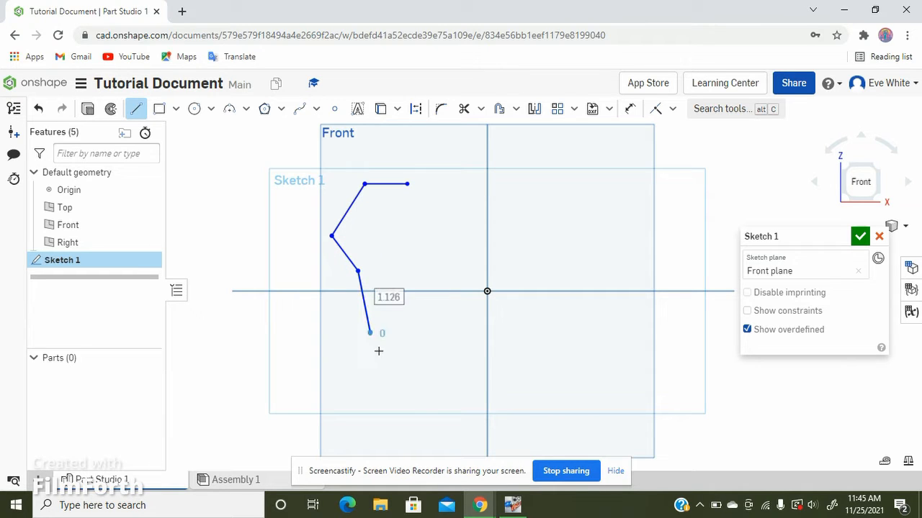
left_click(393, 368)
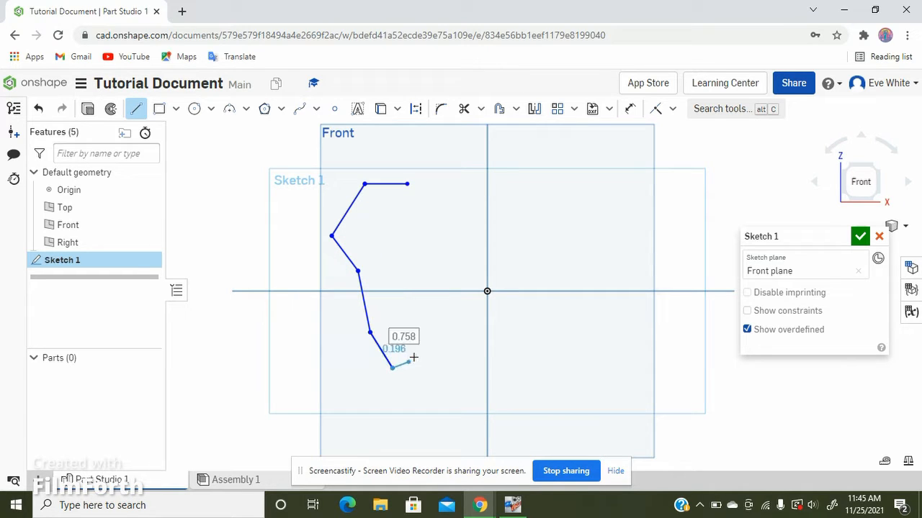
left_click(414, 355)
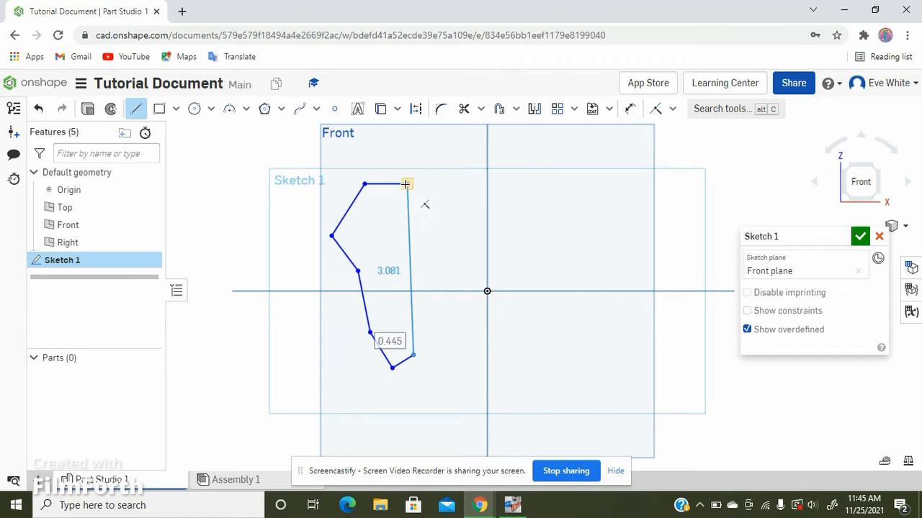
left_click(406, 184)
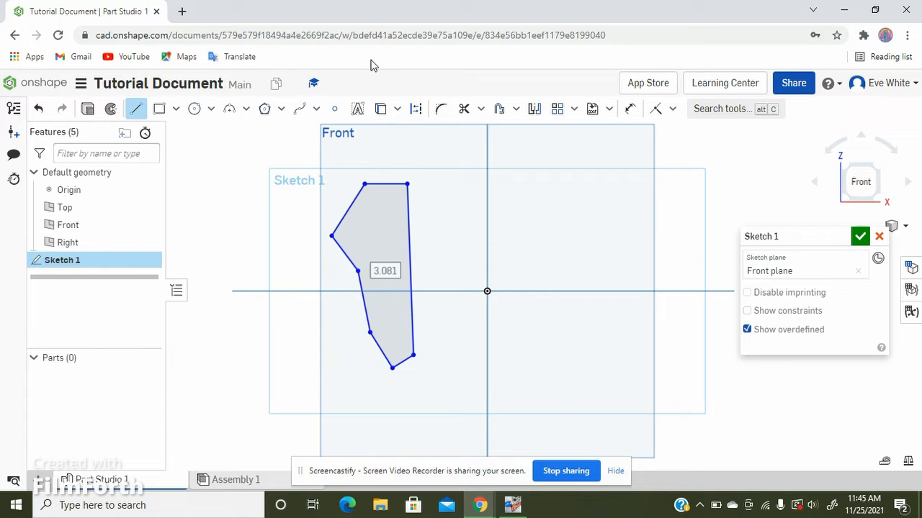
left_click(486, 174)
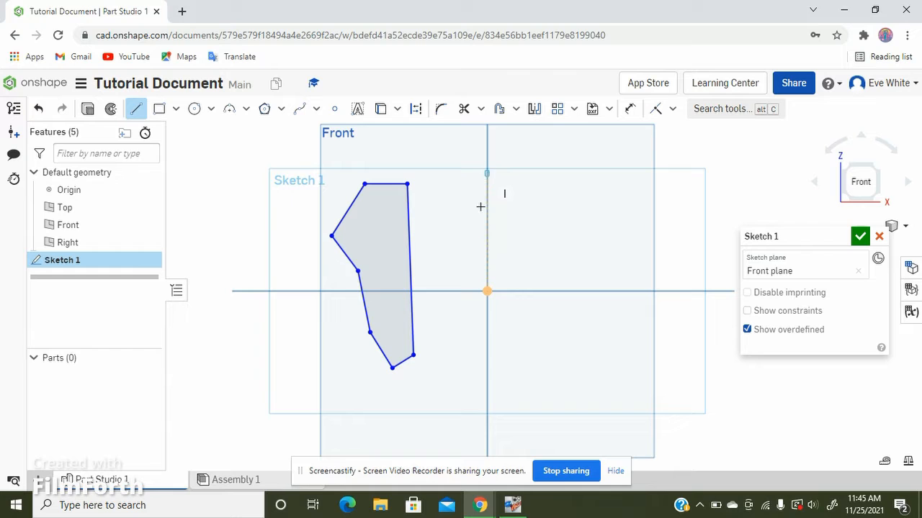
left_click(487, 356)
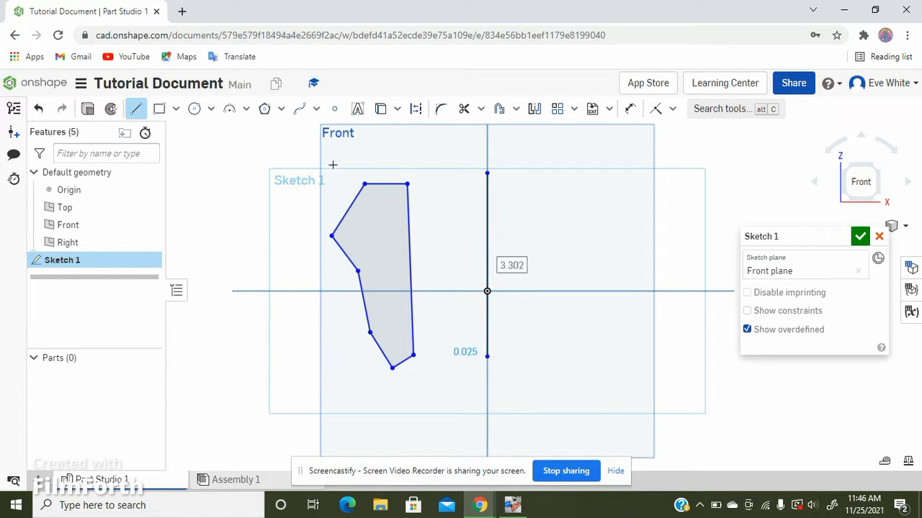
left_click(39, 110)
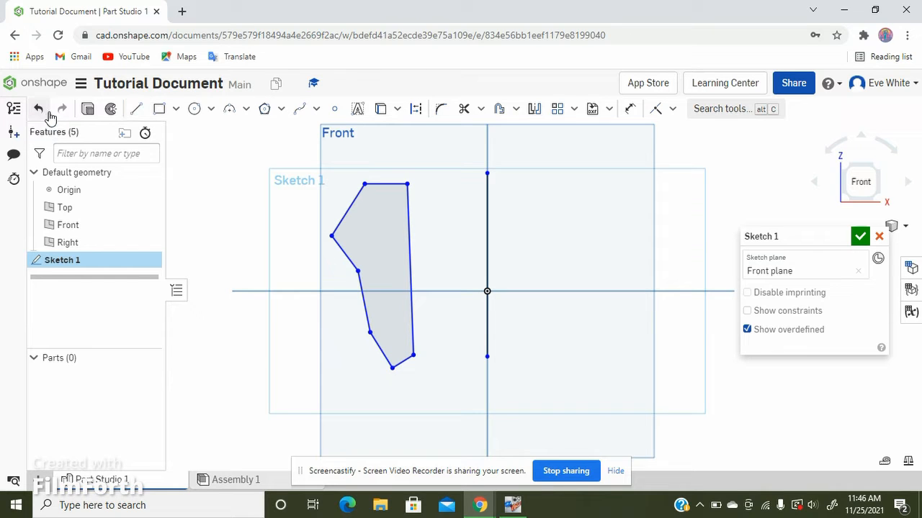
left_click(46, 113)
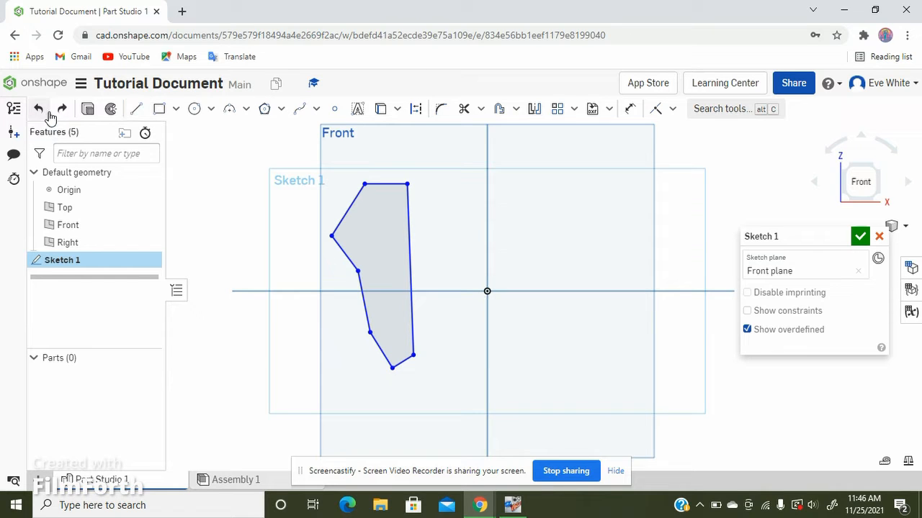
Step: Draw a vertical construction line about 3.45 long through the origin and finish the sketch
left_click(141, 113)
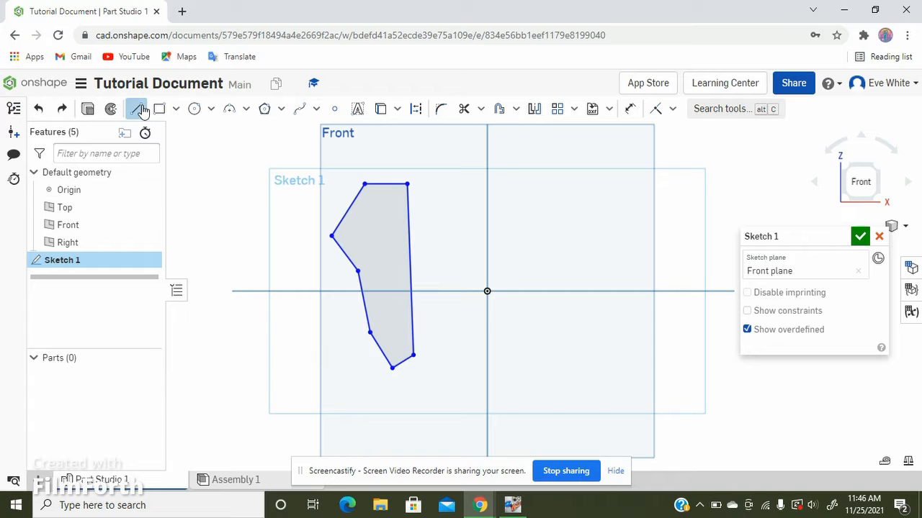
left_click(417, 113)
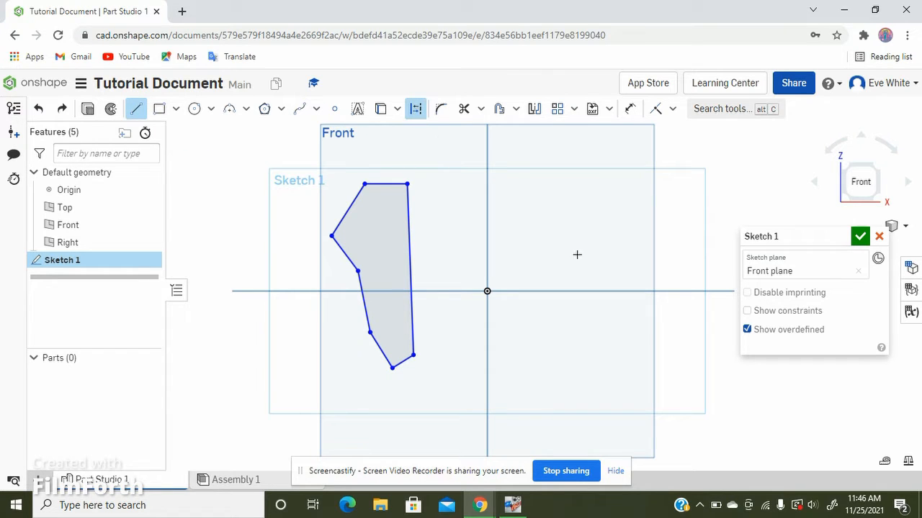
left_click(487, 169)
left_click(486, 361)
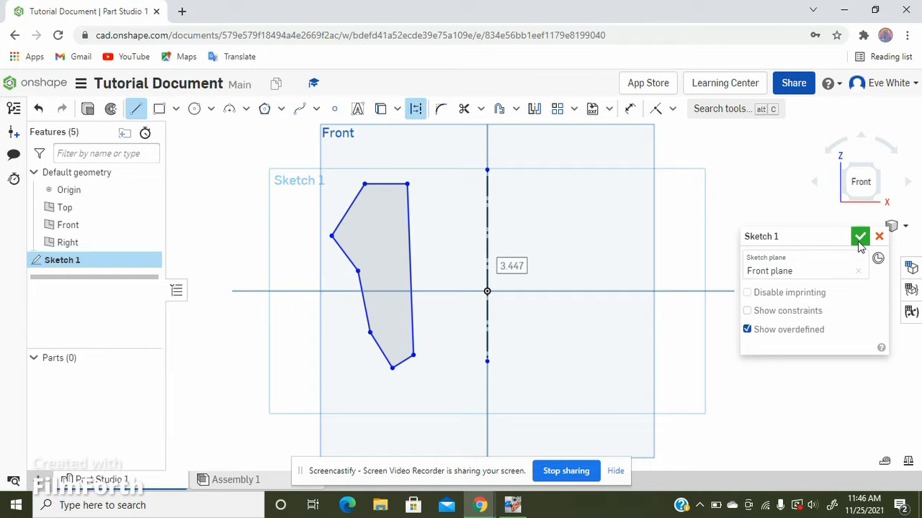
left_click(858, 237)
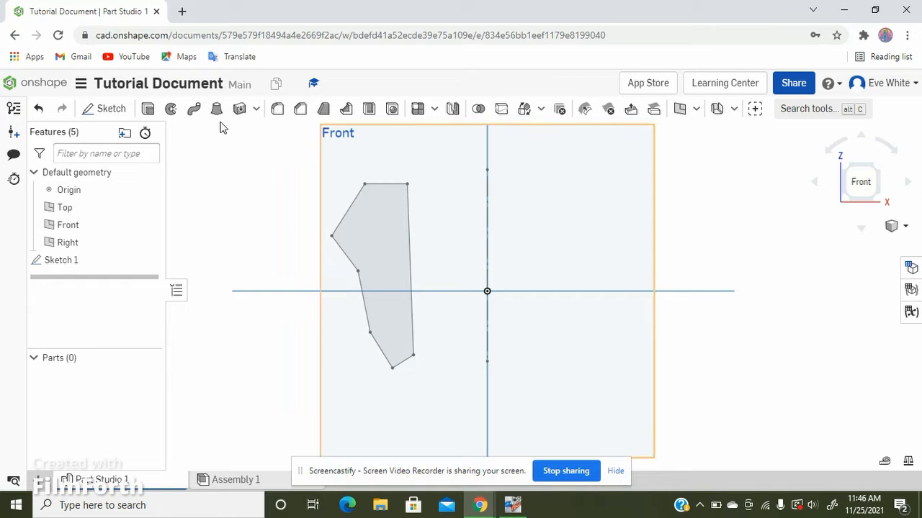
Step: Preview a full solid Revolve of the profile about the vertical construction line, and discard the feature
left_click(171, 108)
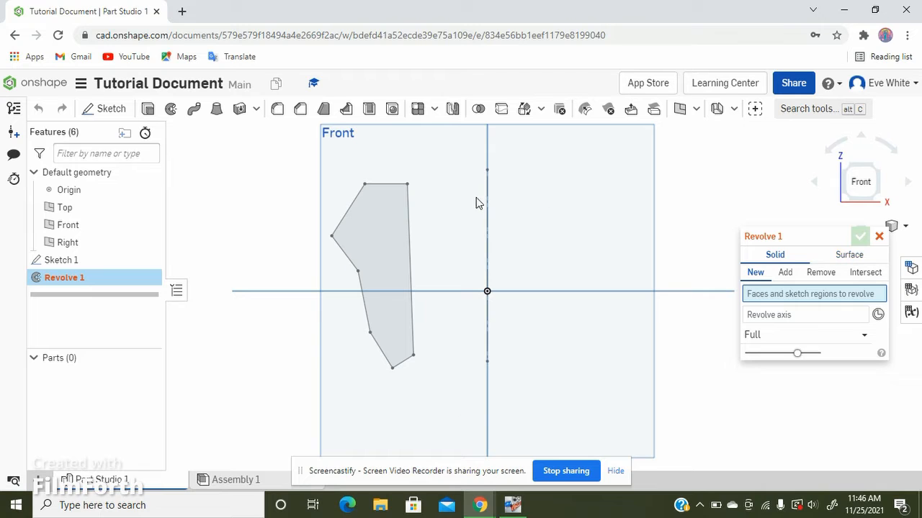
left_click(388, 232)
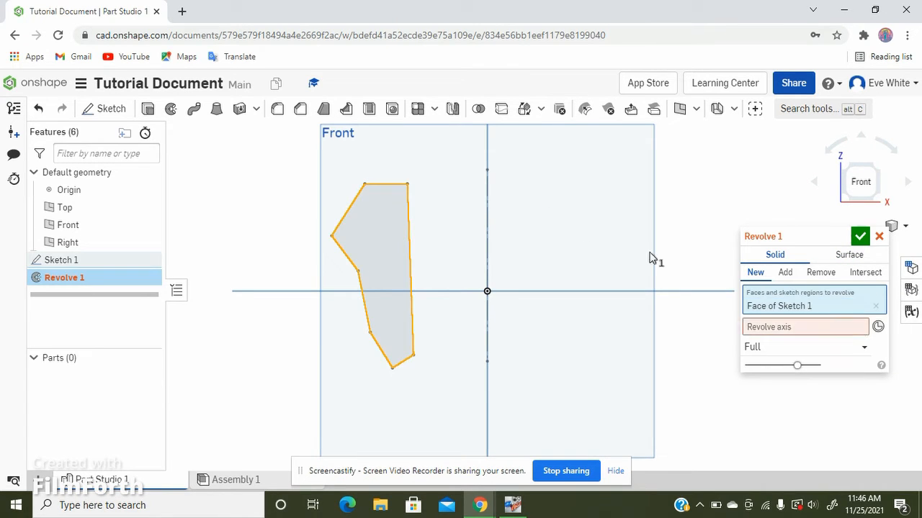
left_click(769, 327)
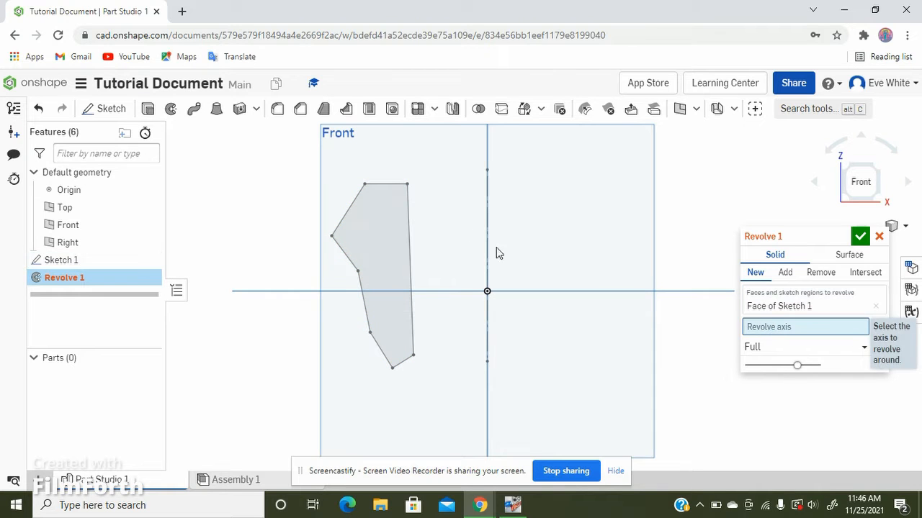
left_click(485, 223)
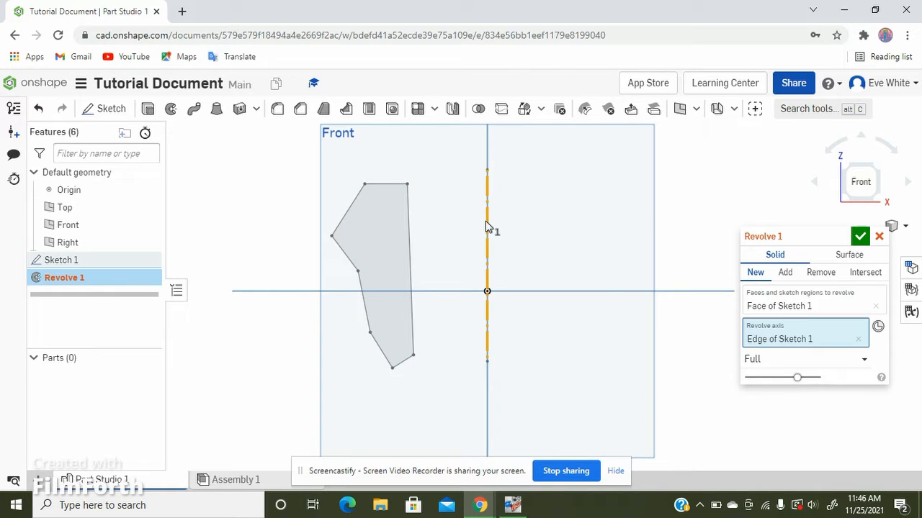
right_click_drag(706, 180, 690, 195)
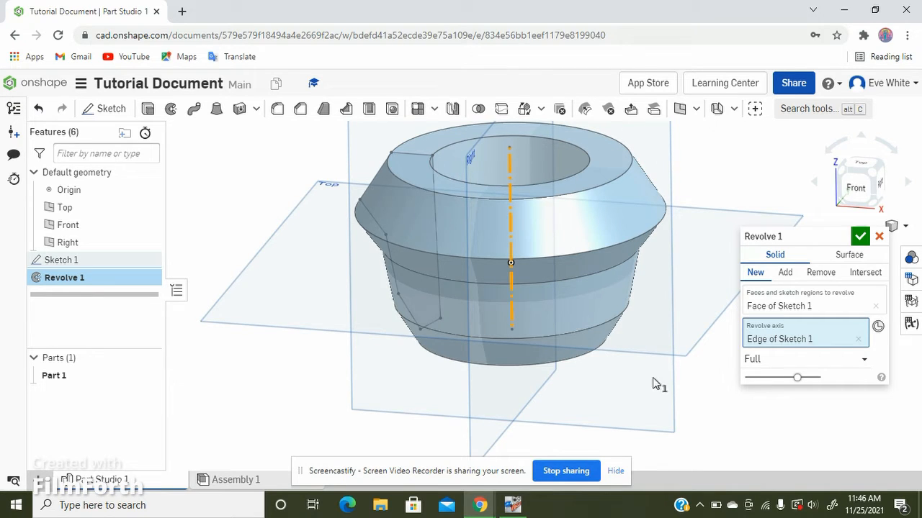
right_click_drag(652, 377, 431, 248)
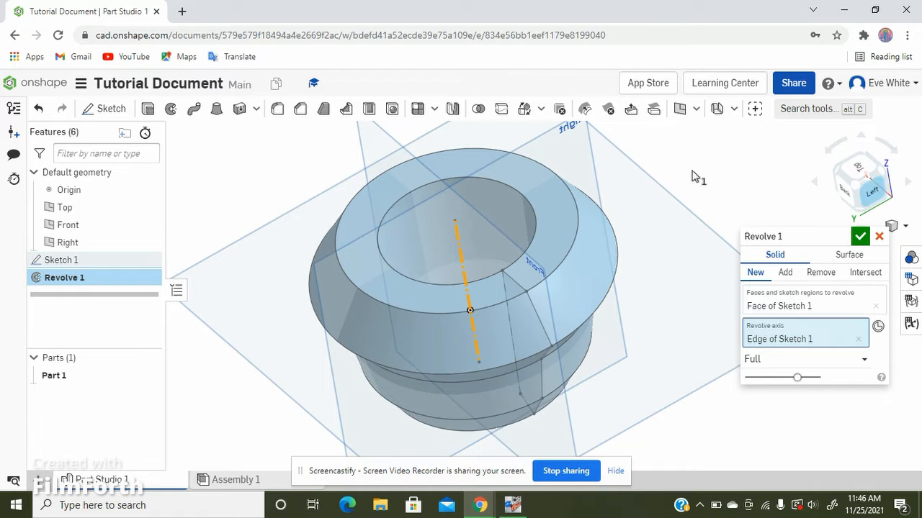
scroll(691, 175, "down", 2)
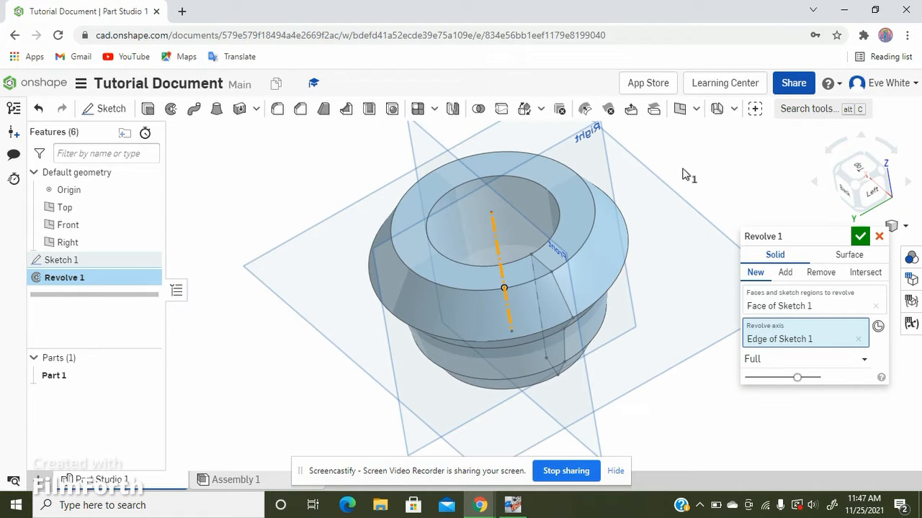
left_click(880, 237)
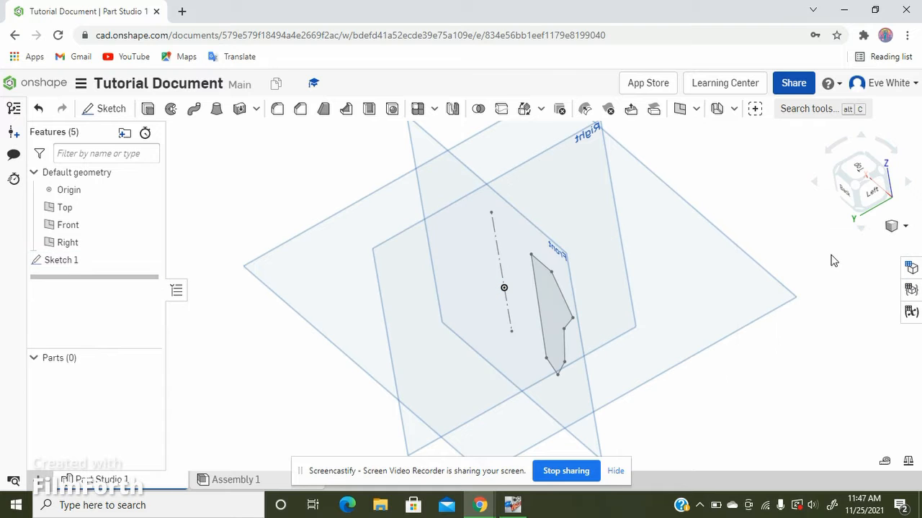
Step: Edit the profile sketch to delete the vertical construction line through the origin, and accept the sketch
mouse_move(708, 360)
right_mouse_down()
mouse_move(656, 342)
mouse_move(617, 355)
mouse_move(609, 375)
mouse_move(628, 362)
mouse_move(720, 365)
mouse_move(637, 335)
right_mouse_up()
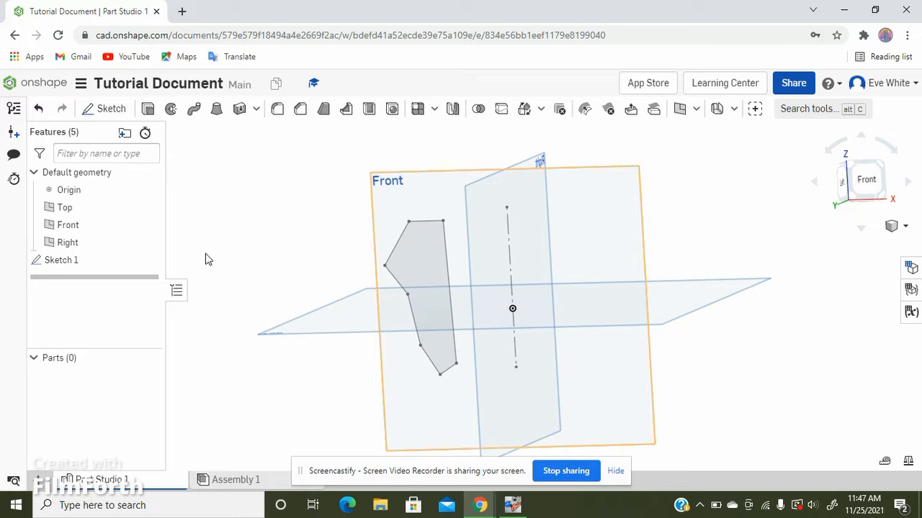
double_click(90, 265)
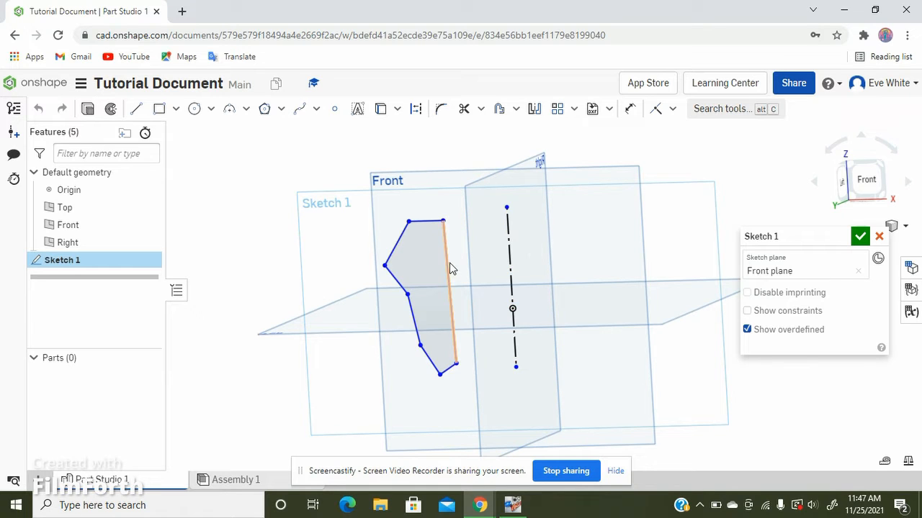
left_click(511, 275)
key("Delete")
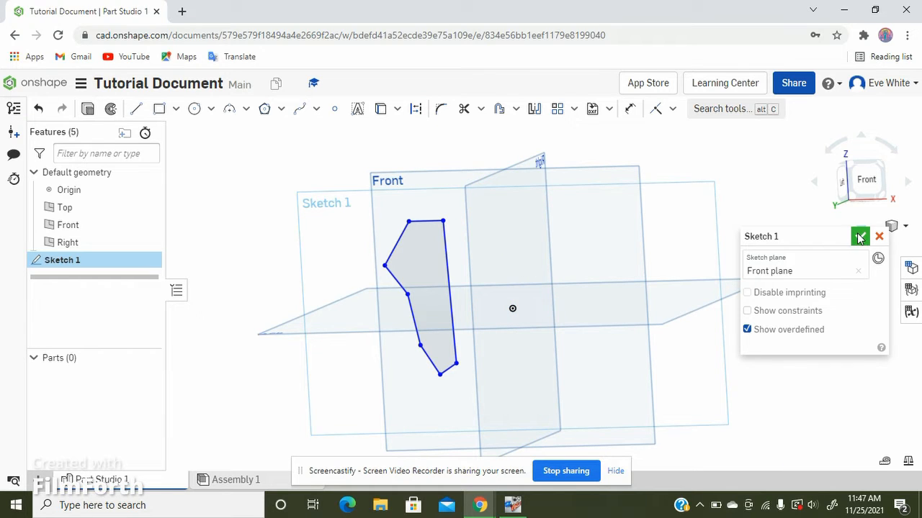
left_click(859, 237)
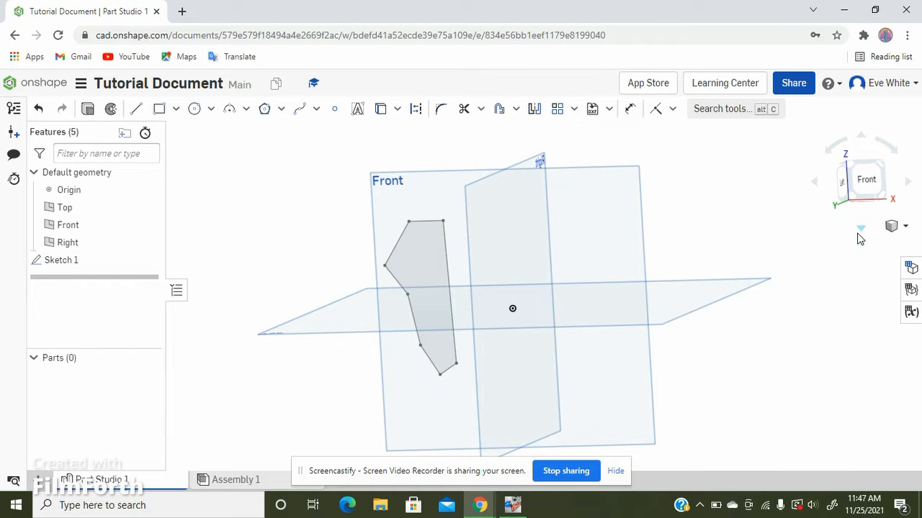
Step: Start a full solid Revolve of the profile region about its near-vertical inner edge
left_click(434, 277)
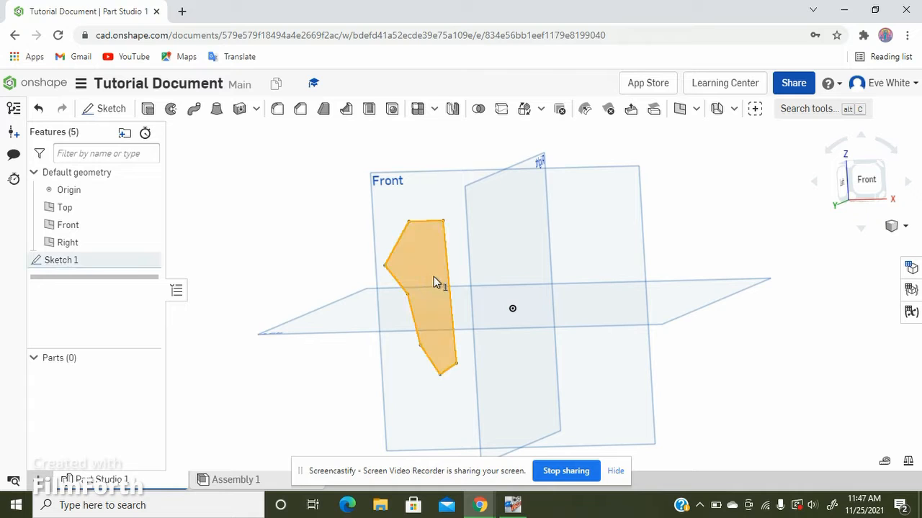
left_click(170, 113)
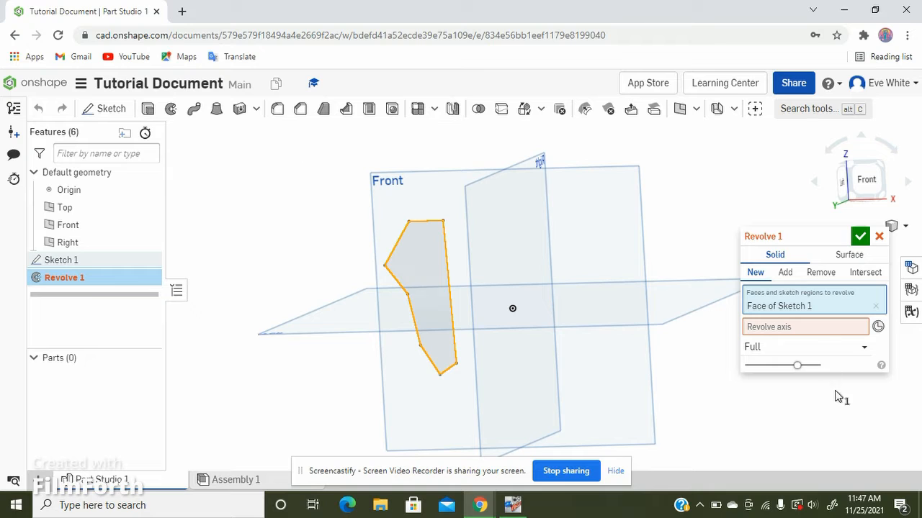
left_click(806, 327)
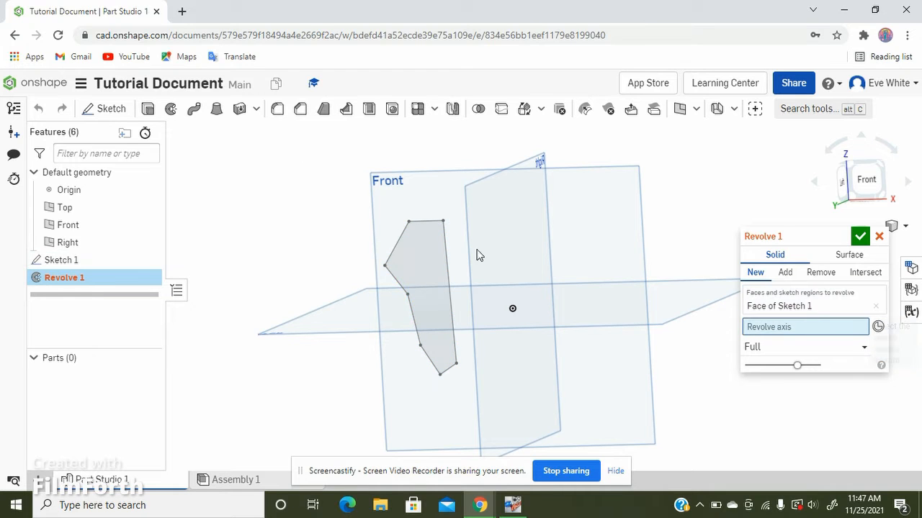
left_click(446, 267)
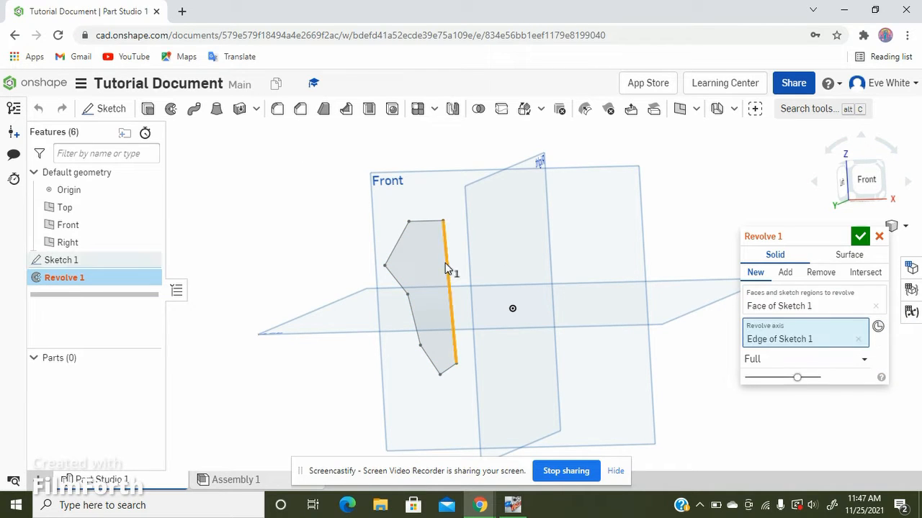
right_click_drag(543, 231, 545, 270)
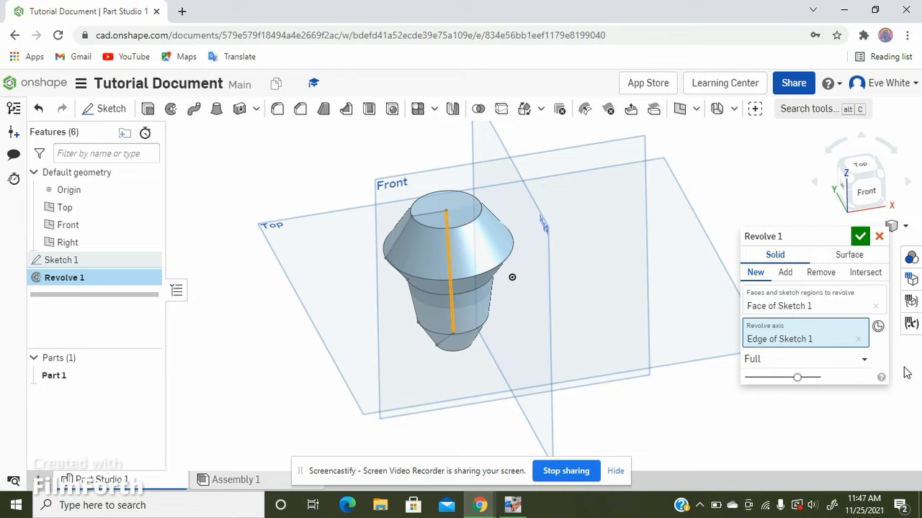
Step: Try the profile's slanted upper outer edge as the revolve axis instead
left_click(858, 339)
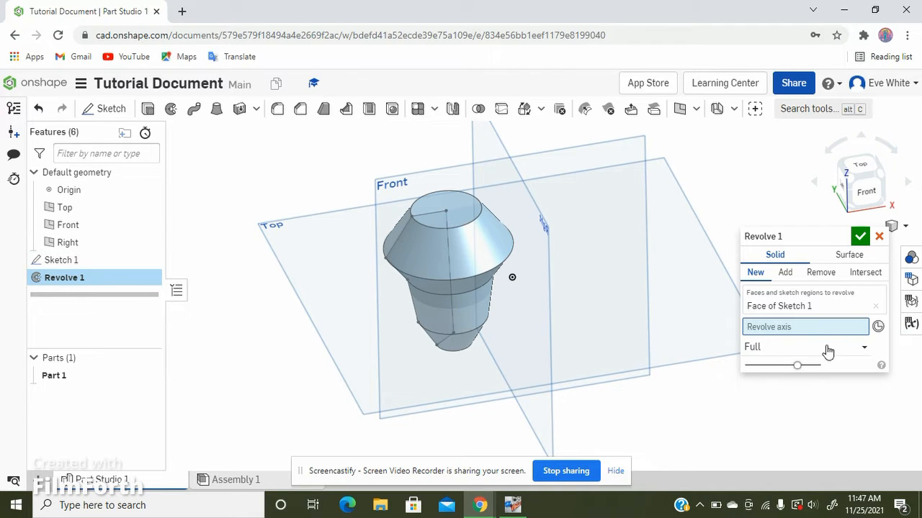
key("shift+1")
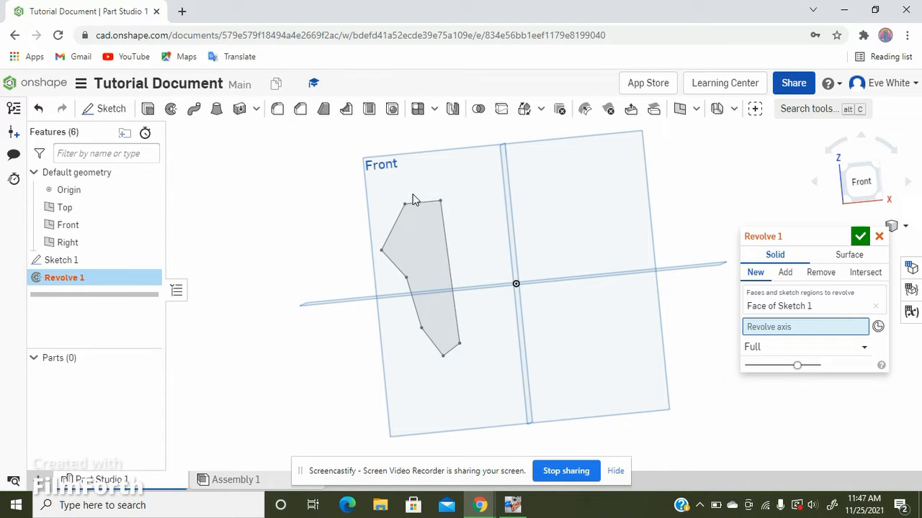
left_click(393, 230)
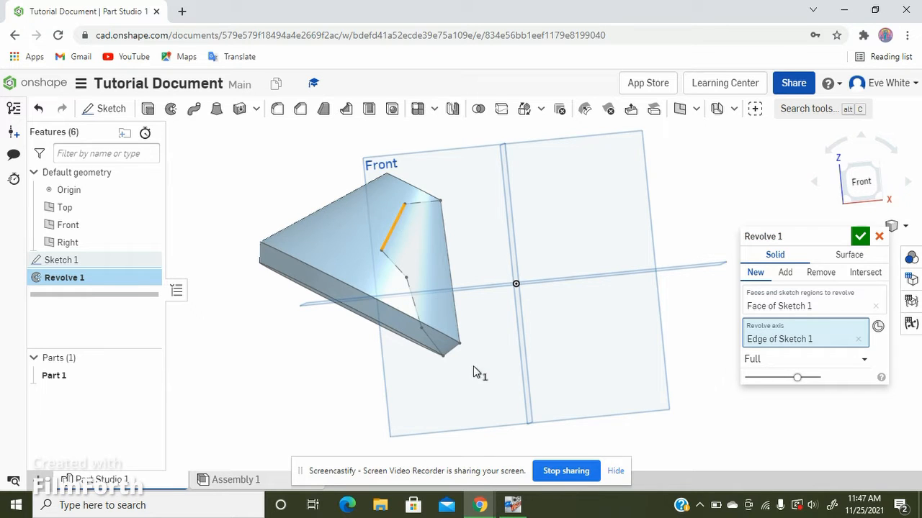
mouse_move(473, 366)
right_mouse_down()
mouse_move(487, 370)
mouse_move(496, 305)
mouse_move(466, 373)
right_mouse_up()
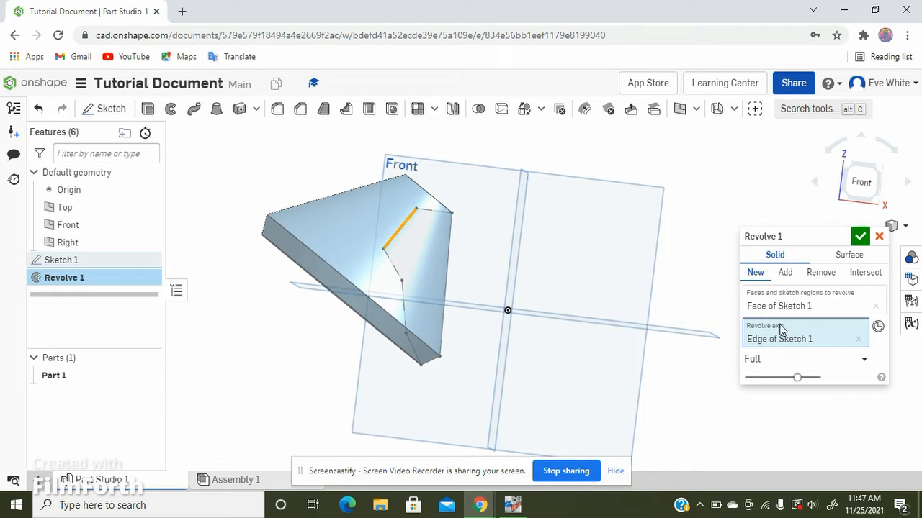
Step: Try the profile's short upper edge as the revolve axis instead
left_click(857, 339)
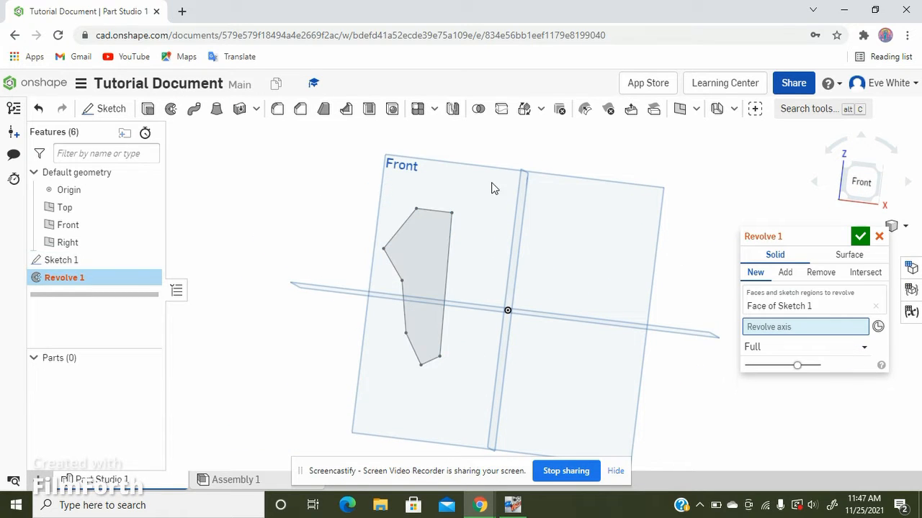
left_click(435, 218)
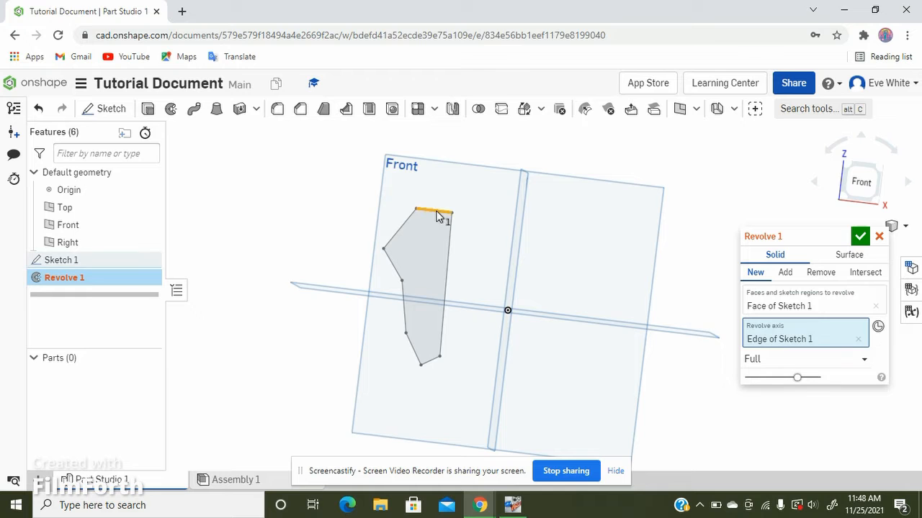
mouse_move(543, 334)
right_mouse_down()
mouse_move(589, 308)
mouse_move(617, 262)
mouse_move(580, 271)
right_mouse_up()
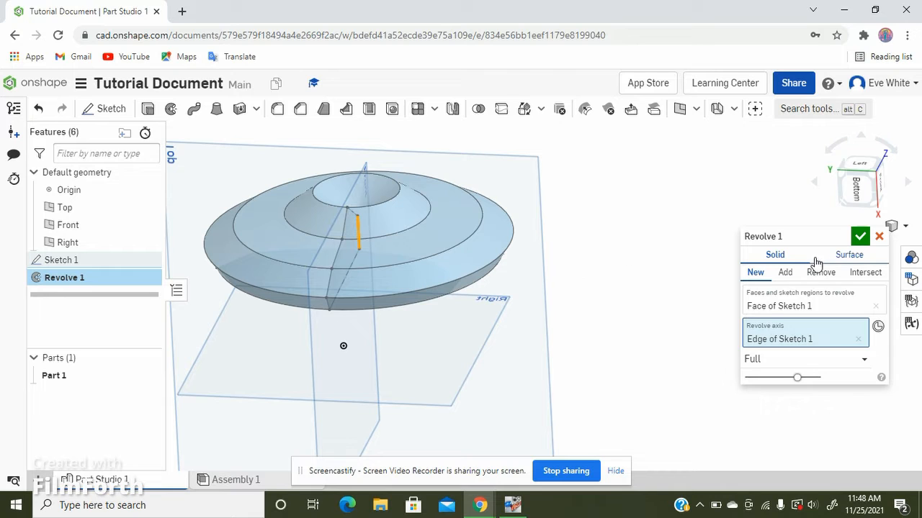
Step: Set the profile's near-vertical inner edge as the revolve axis and accept the full revolve
left_click(858, 339)
right_click_drag(622, 216, 547, 202)
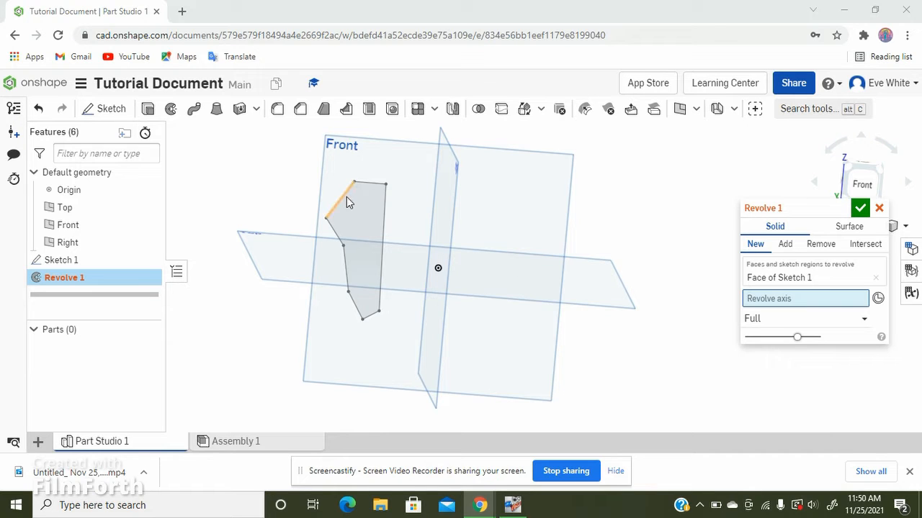
left_click(384, 250)
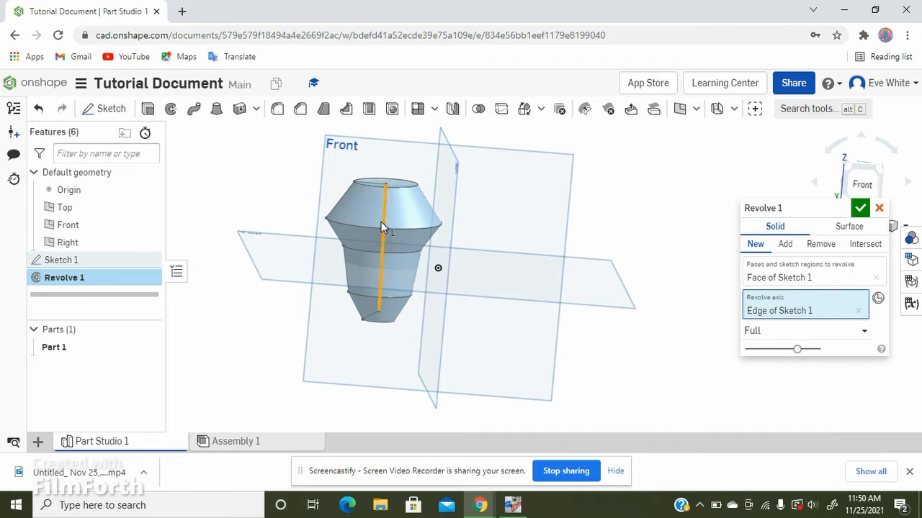
left_click(860, 208)
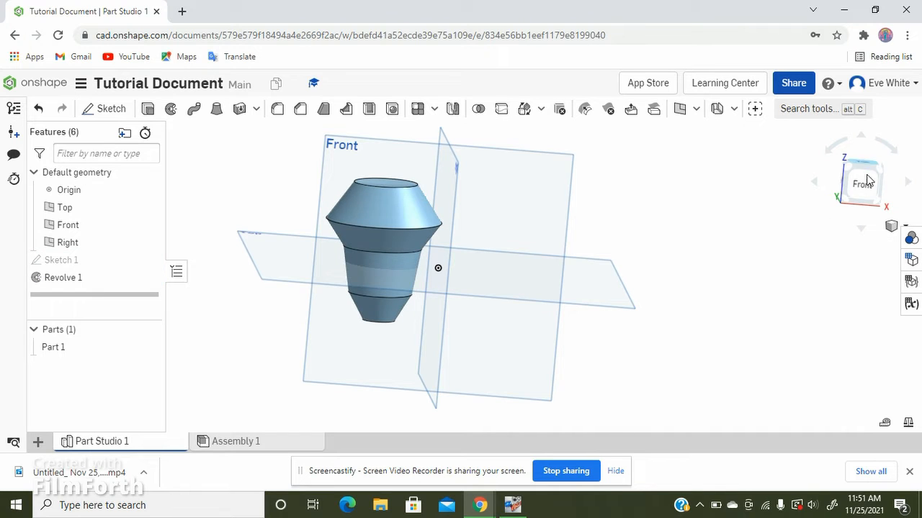
Step: Examine the revolved part from the front and reopen its Revolve feature to compare the upper edge and axis with horizontal and vertical
left_click(864, 186)
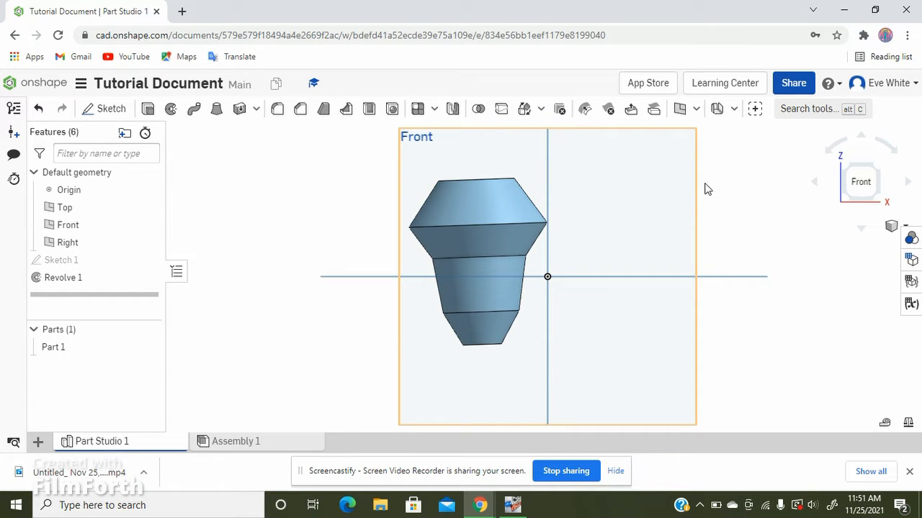
right_click_drag(705, 183, 719, 196)
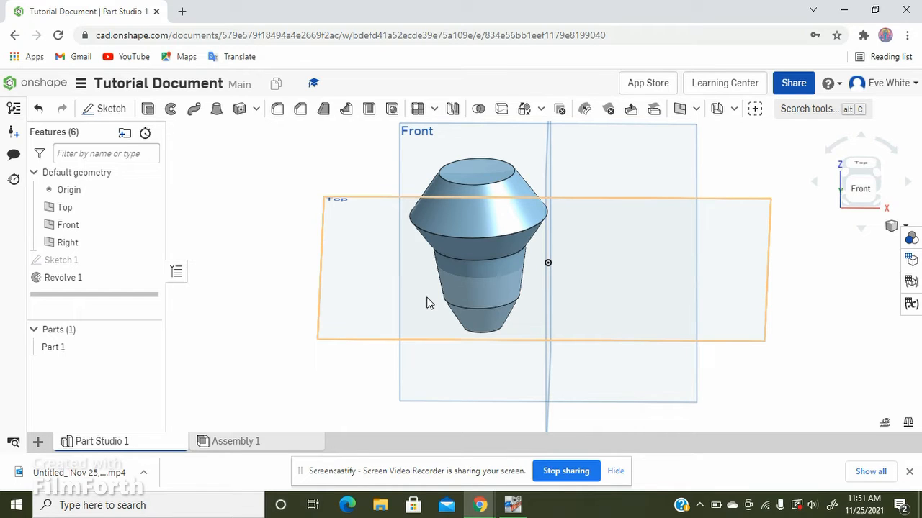
right_click_drag(652, 171, 621, 195)
left_click(859, 185)
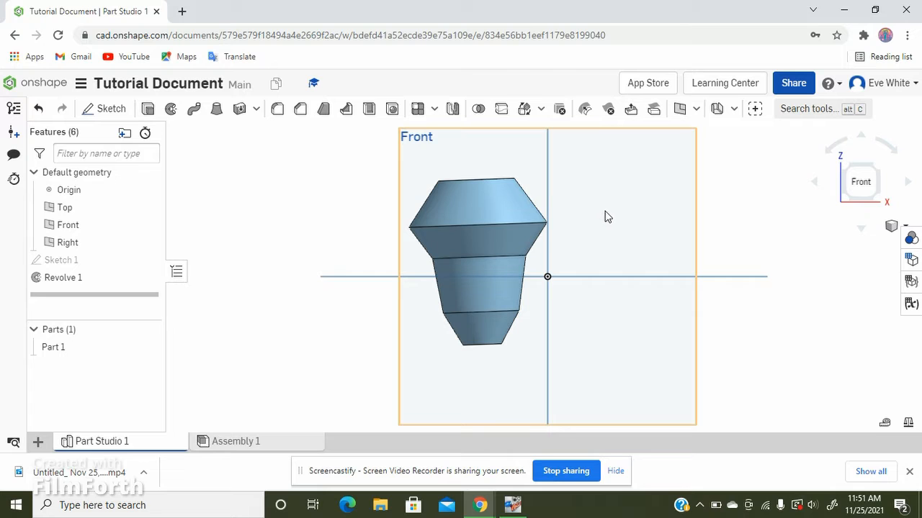
left_click(114, 282)
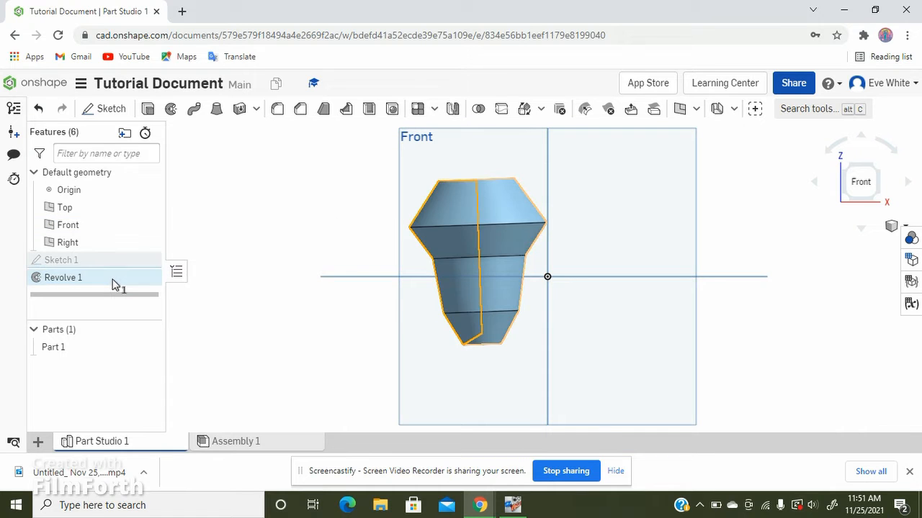
double_click(114, 282)
scroll(497, 187, "up", 5)
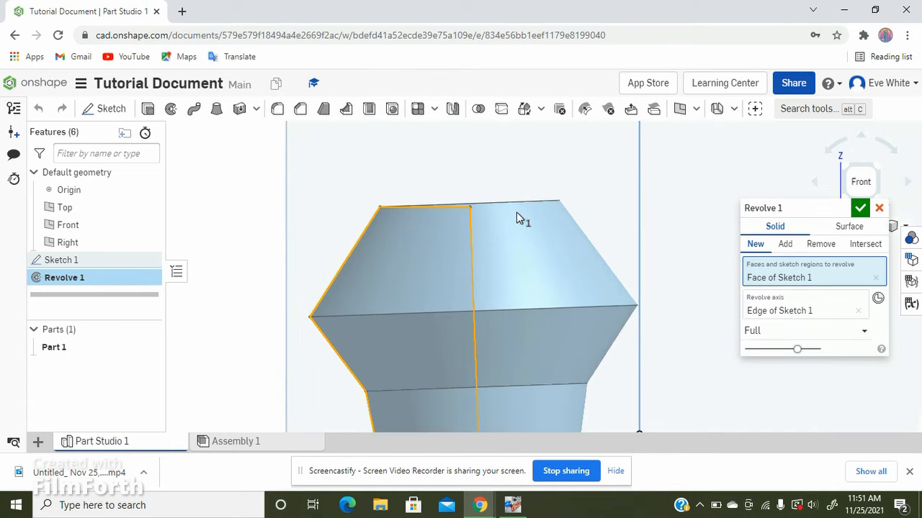
scroll(520, 202, "up", 5)
right_click_drag(496, 169, 494, 162)
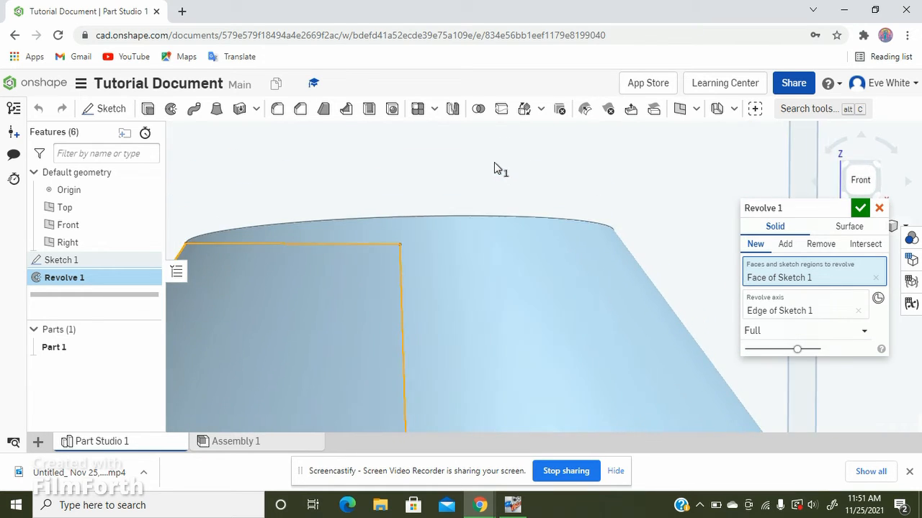
scroll(475, 194, "down", 10)
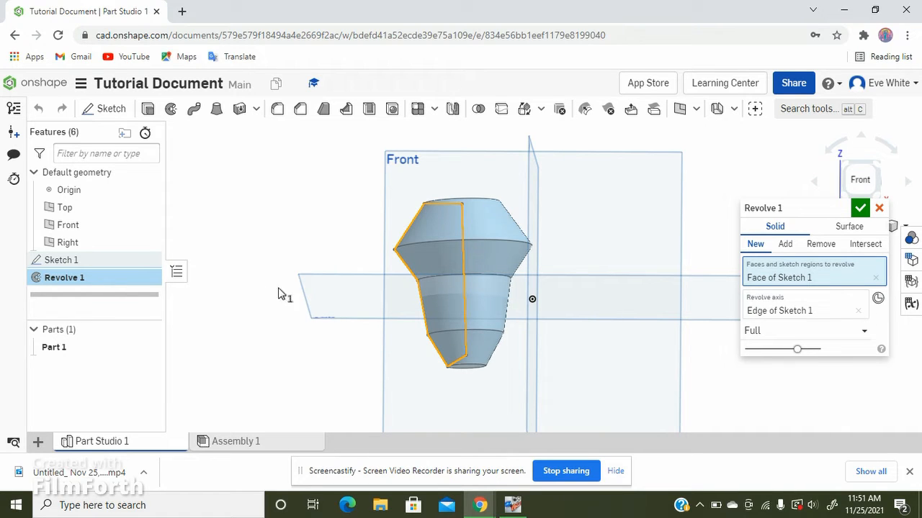
left_click(860, 208)
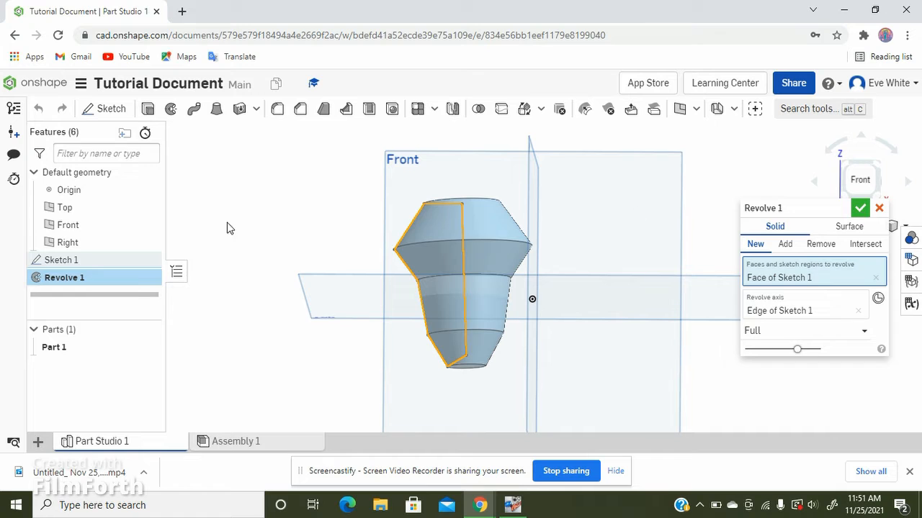
Step: Edit the profile sketch to make its inner edge parallel to the Right plane, and accept the sketch
double_click(110, 258)
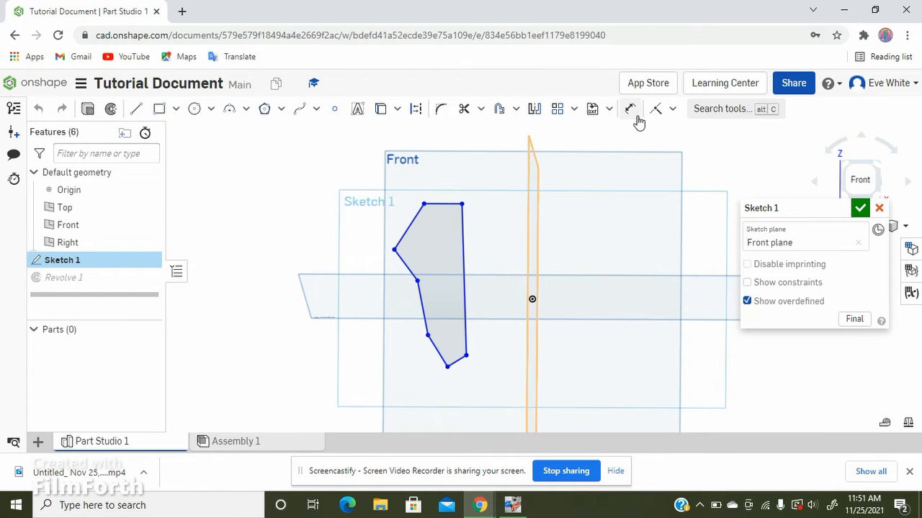
left_click(674, 109)
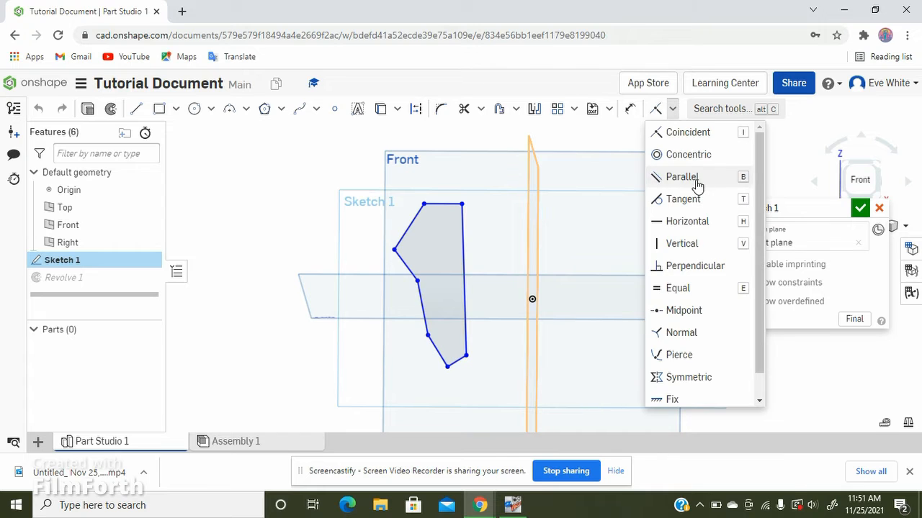
left_click(693, 179)
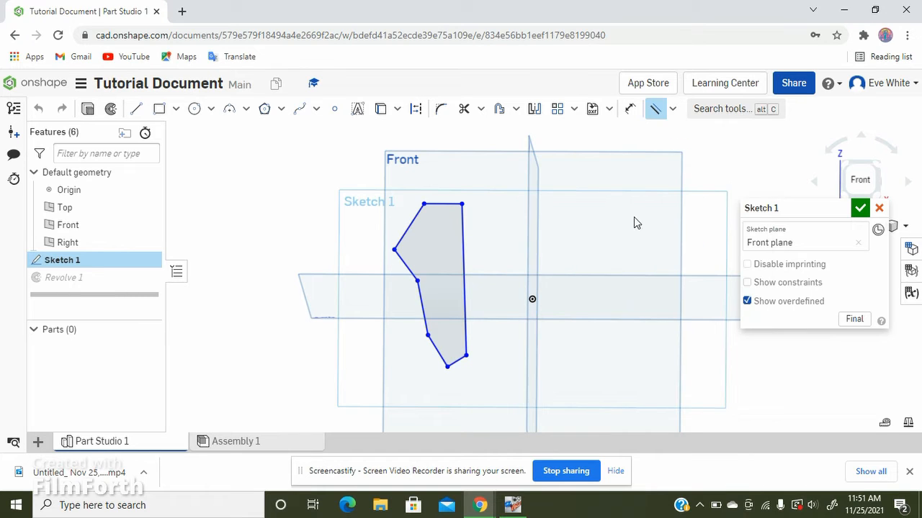
left_click(462, 254)
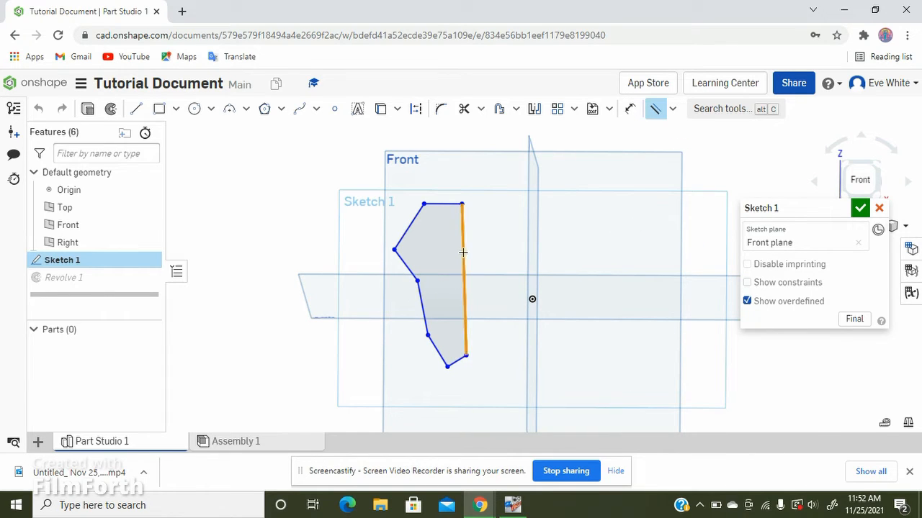
left_click(530, 215)
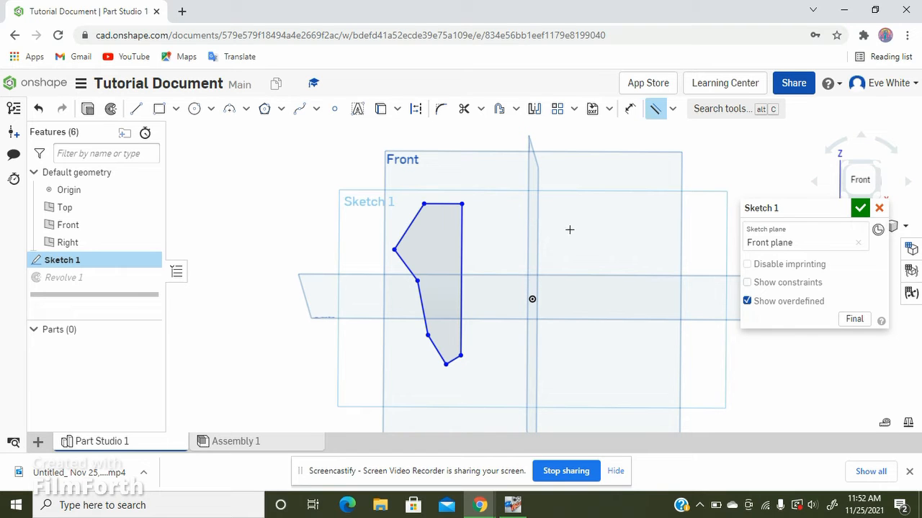
left_click(858, 209)
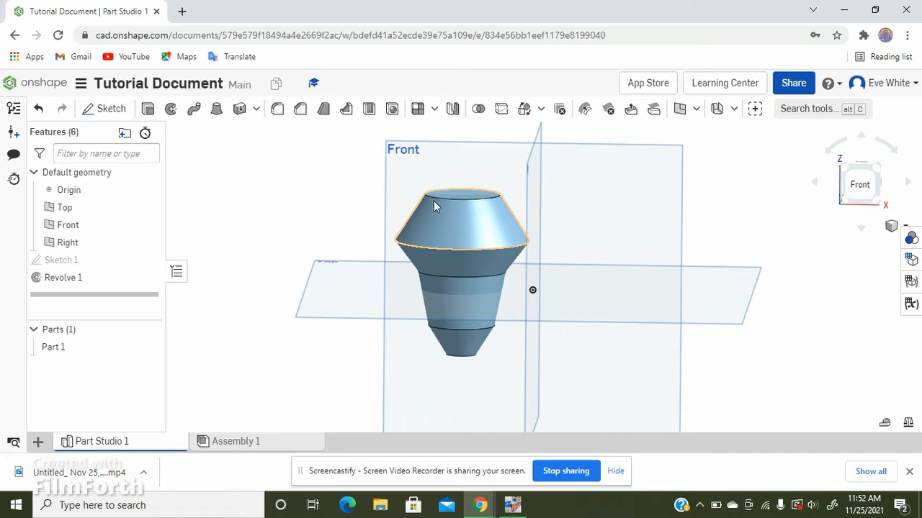
Step: Start a new sketch on the Front plane, viewed from the front
left_click(859, 185)
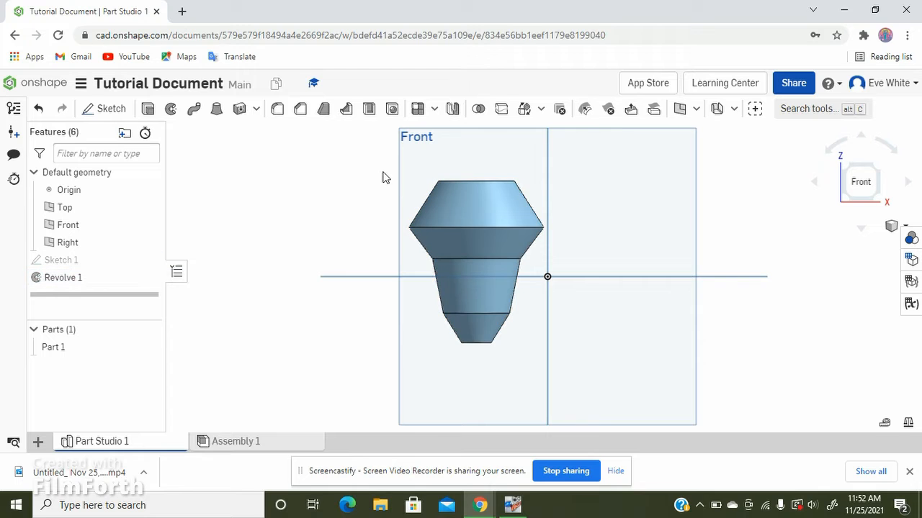
left_click(652, 204)
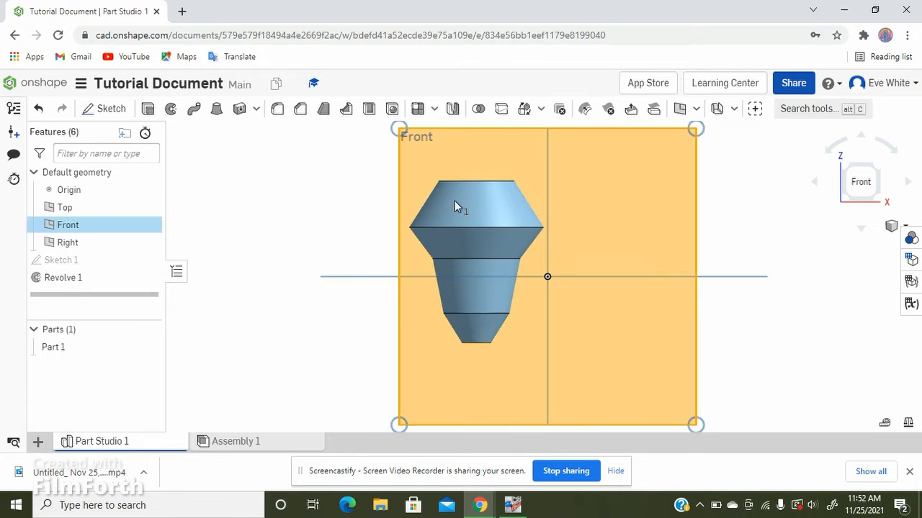
left_click(111, 114)
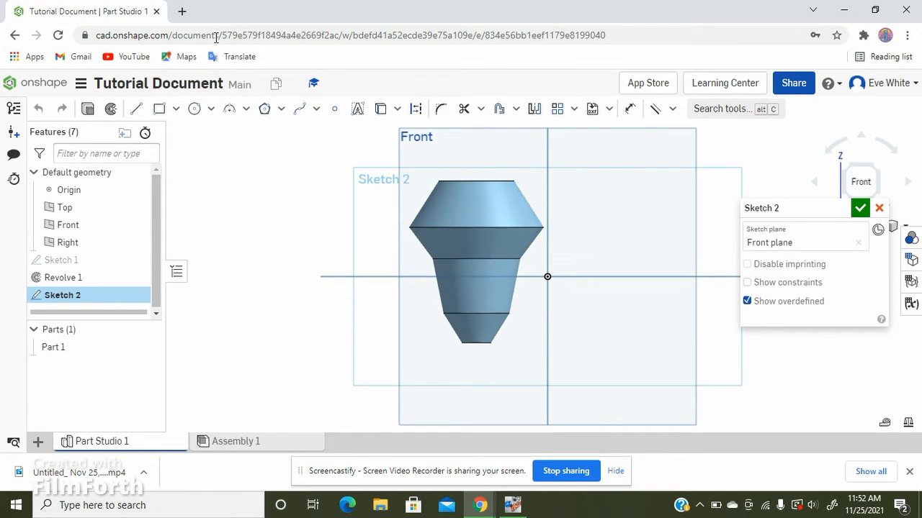
Step: Project the revolved part's outer silhouette and its end edges into the Front-plane sketch with the Use tool
left_click(380, 110)
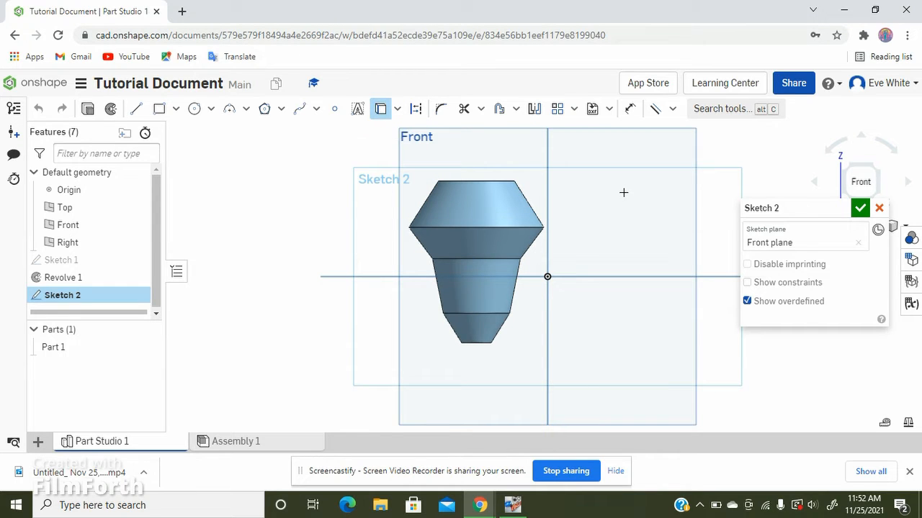
right_click_drag(623, 193, 622, 199)
left_click(470, 176)
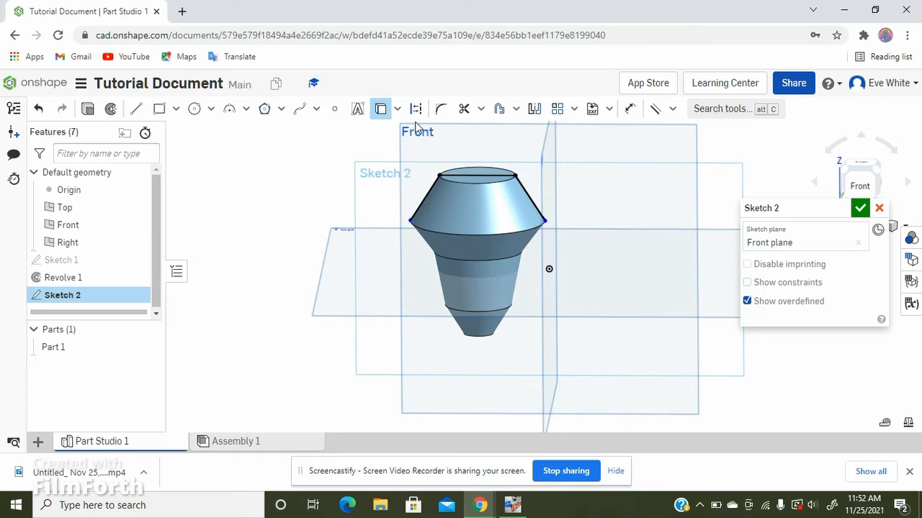
right_click_drag(639, 277, 645, 260)
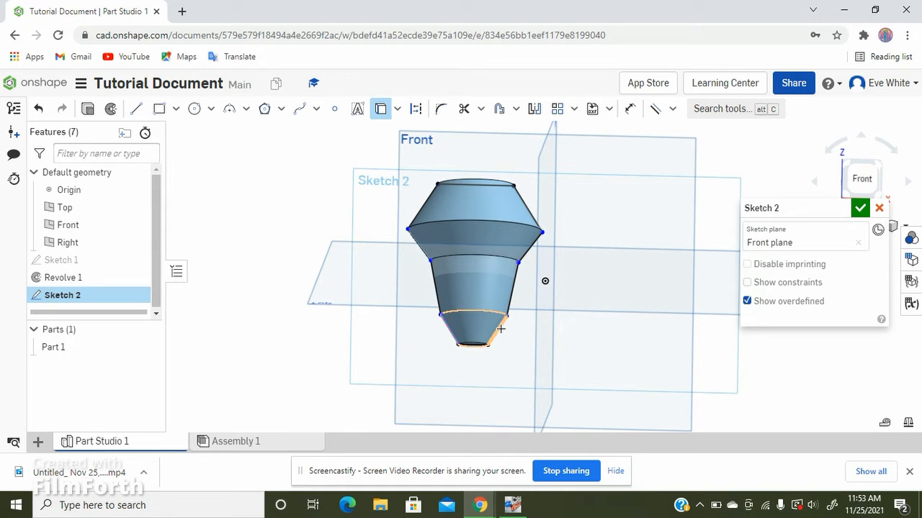
right_click_drag(597, 221, 595, 229)
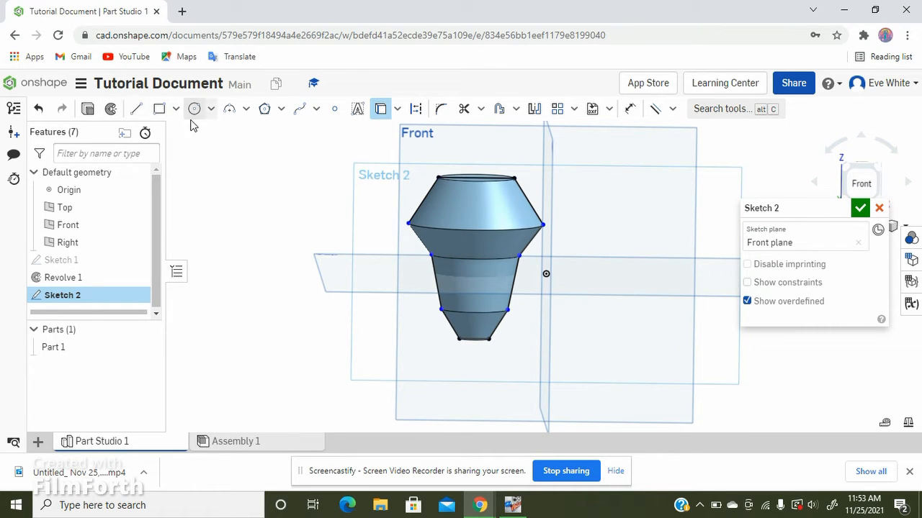
Step: Draw a vertical line about 3.27 long from the outline's lower left corner straight up to its top edge
left_click(135, 108)
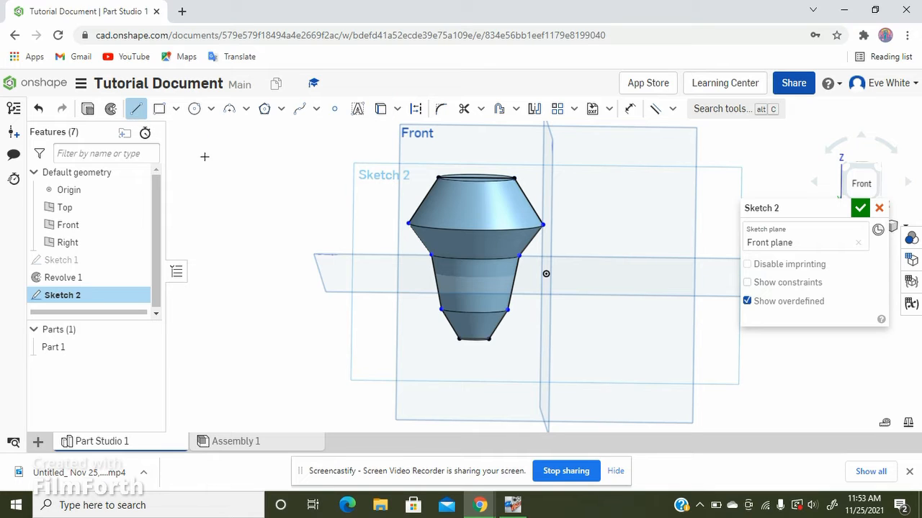
key("n")
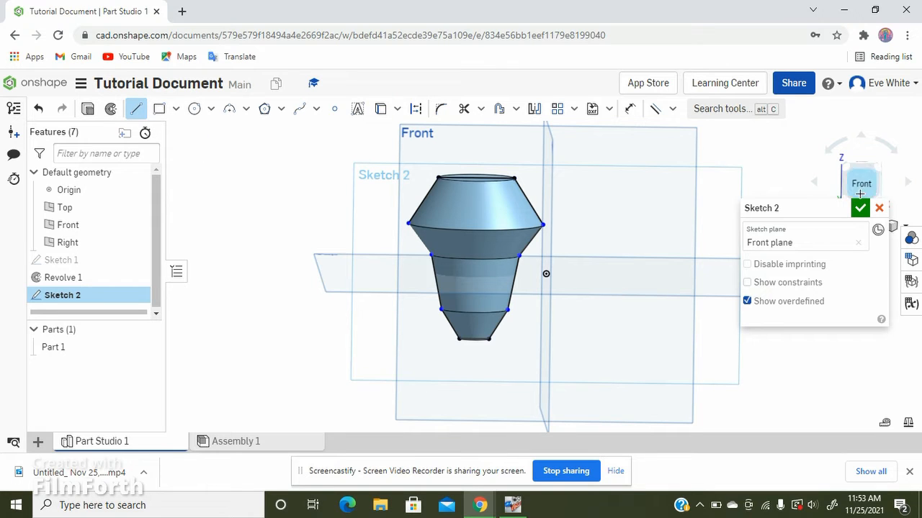
left_click(461, 343)
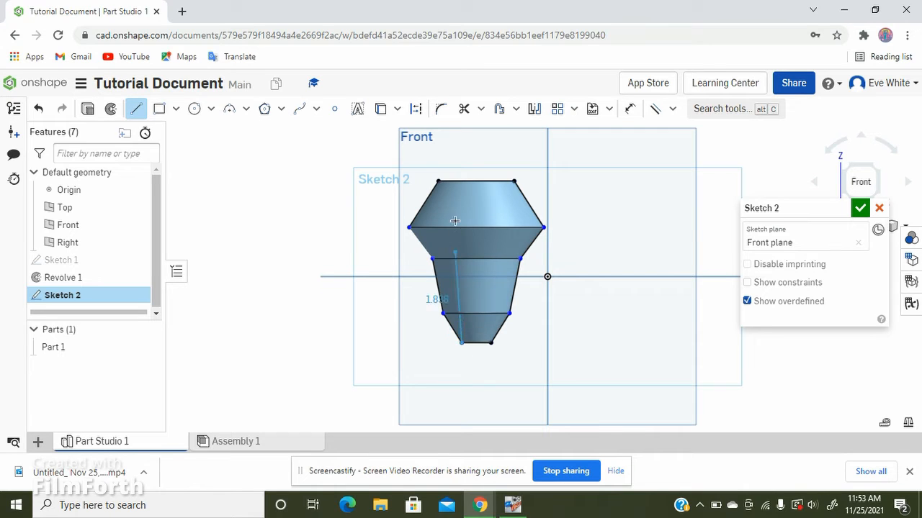
left_click(460, 183)
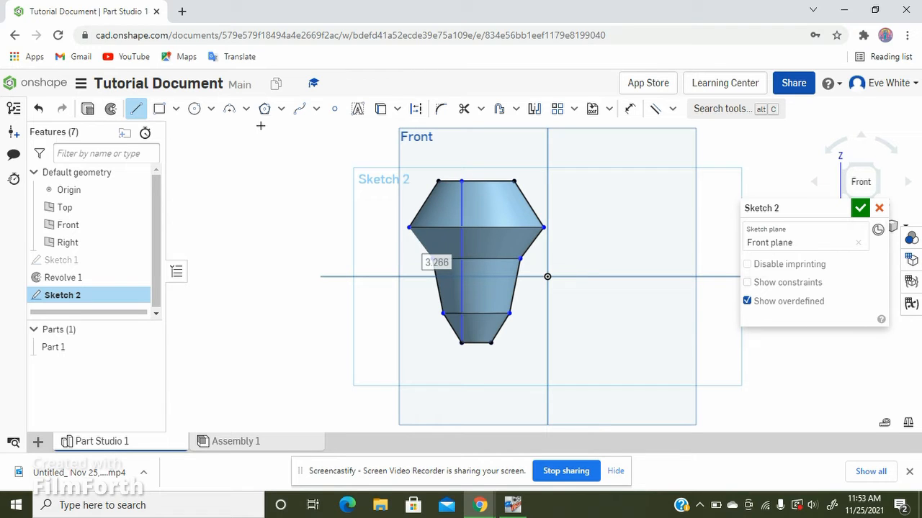
Step: Draw a vertical construction centerline about 3.27 long between the midpoints of the outline's top and bottom edges
left_click(415, 108)
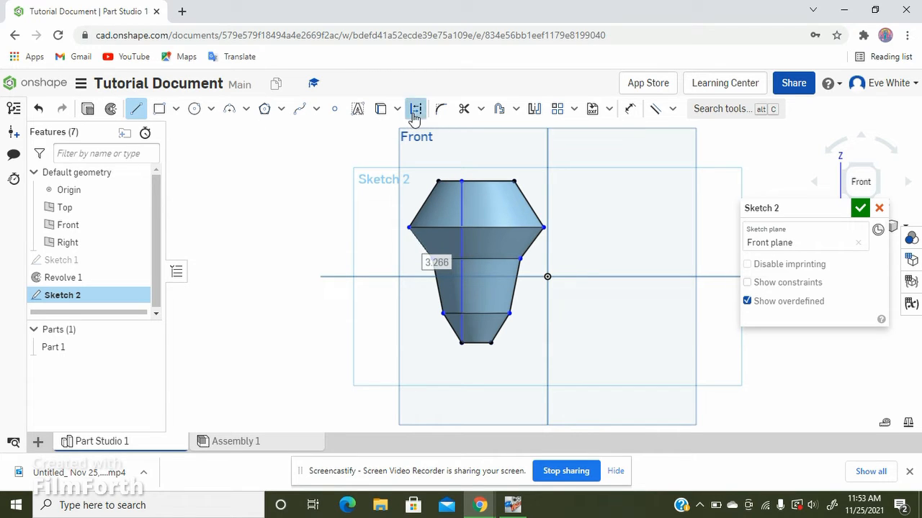
left_click(477, 180)
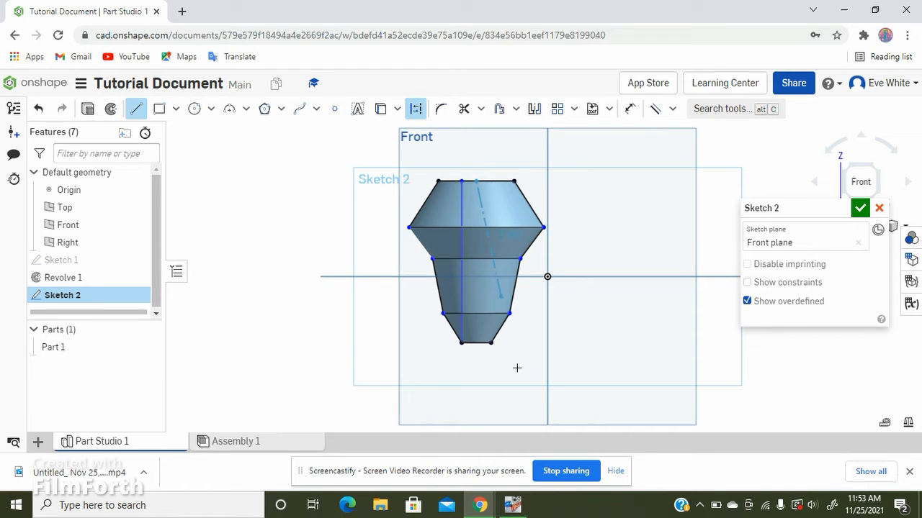
left_click(475, 343)
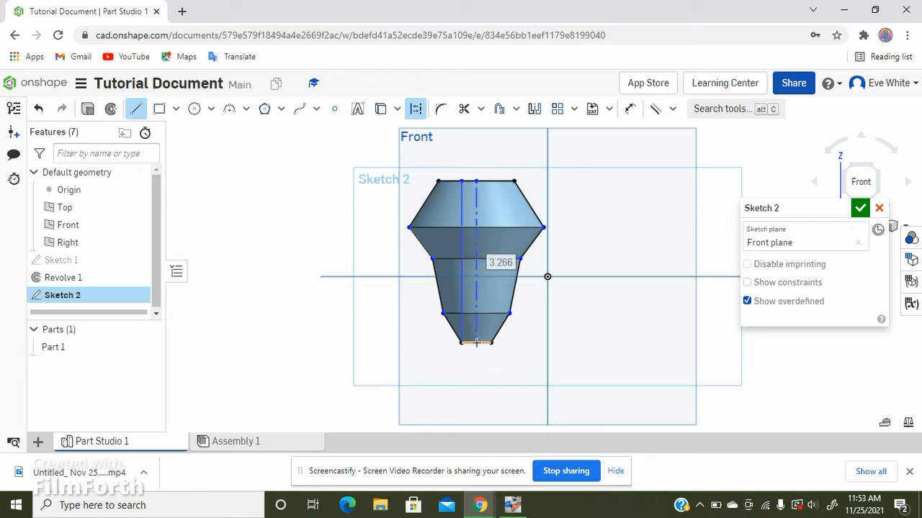
right_click_drag(547, 181, 546, 186)
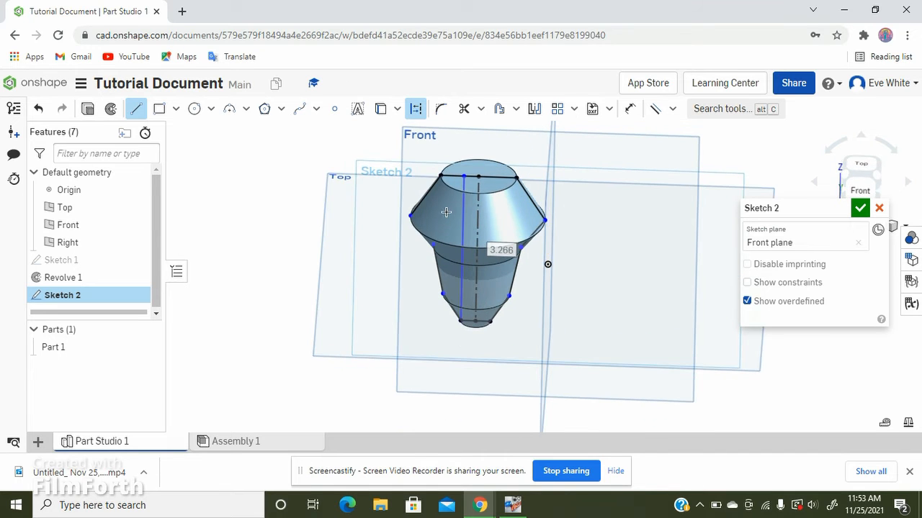
key("n")
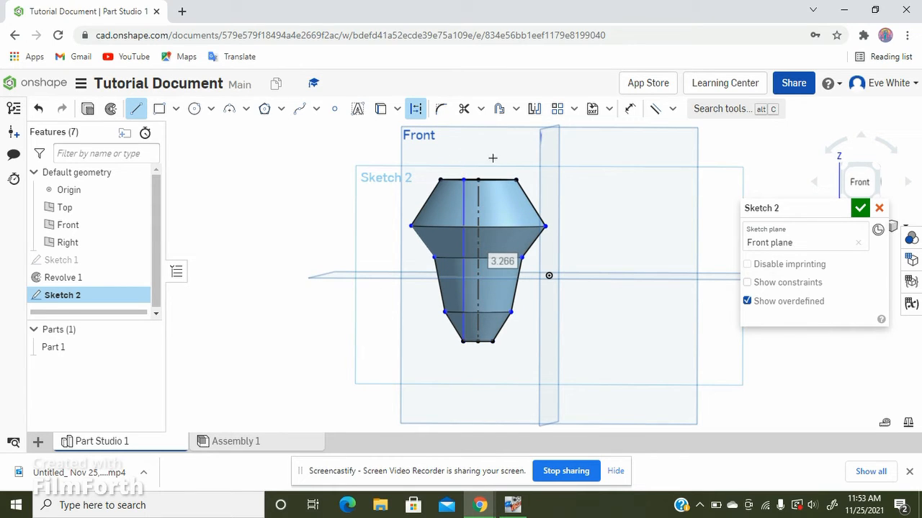
left_click(418, 108)
right_click_drag(535, 159, 538, 167)
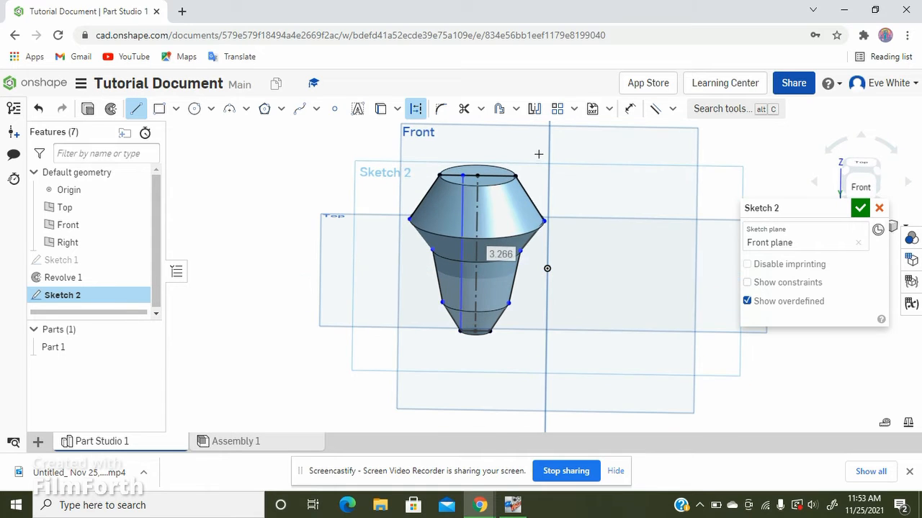
left_click(495, 175)
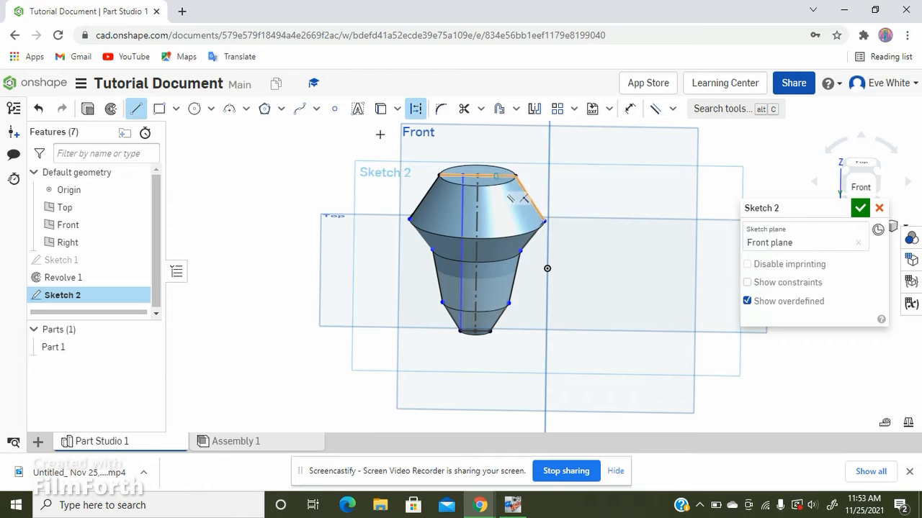
right_click(198, 165)
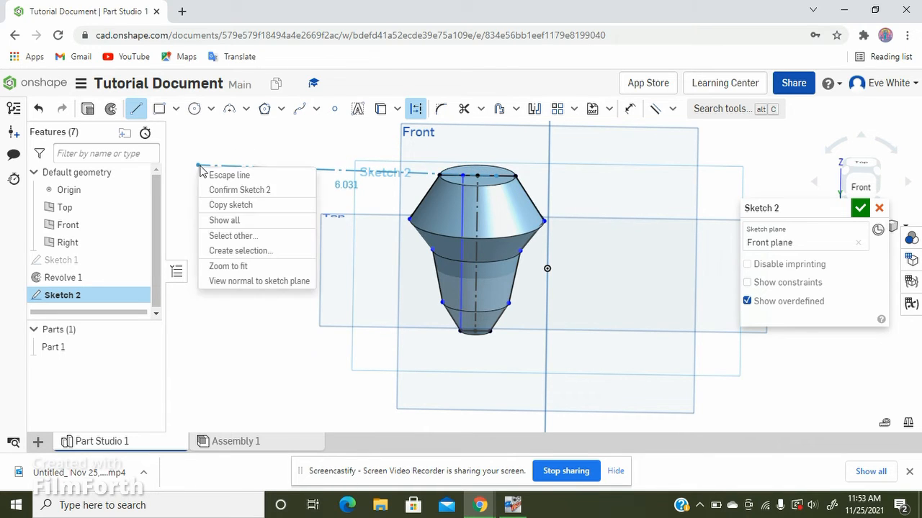
left_click(226, 175)
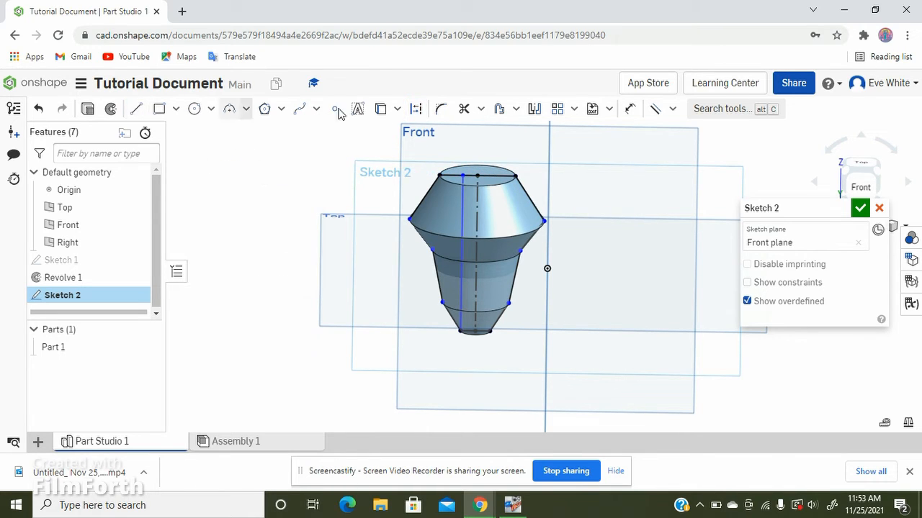
Step: Remove the projected full-width top edge from the sketch
left_click(415, 109)
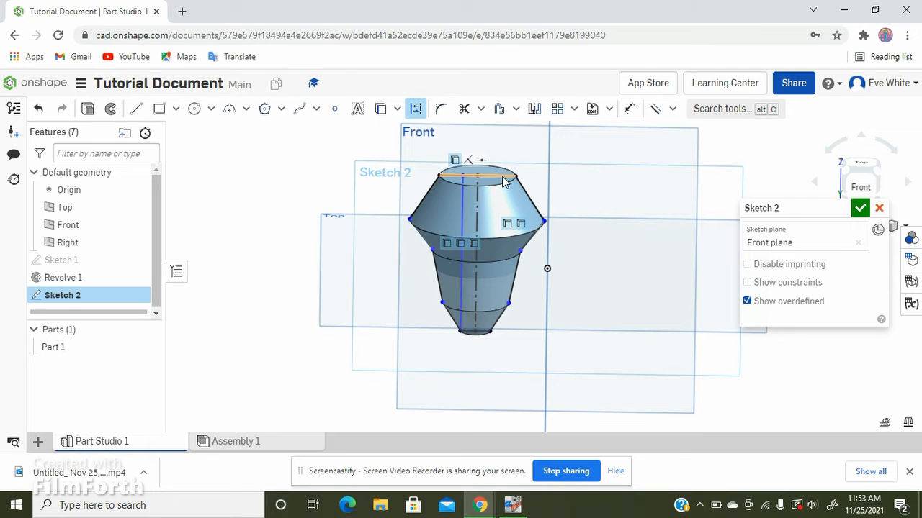
left_click(502, 177)
left_click(483, 205)
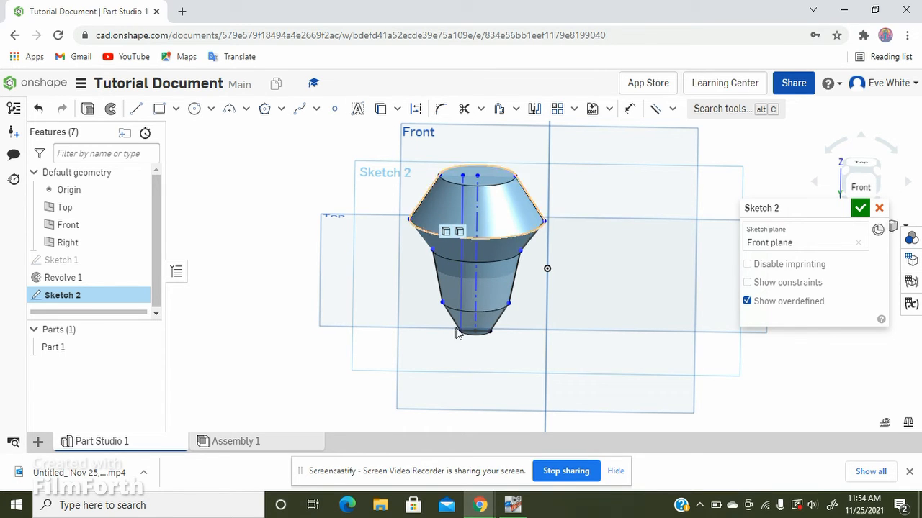
Step: Draw a line about 0.468 long from the outline's upper left corner to the solid vertical line's top end, and accept the sketch
left_click(137, 114)
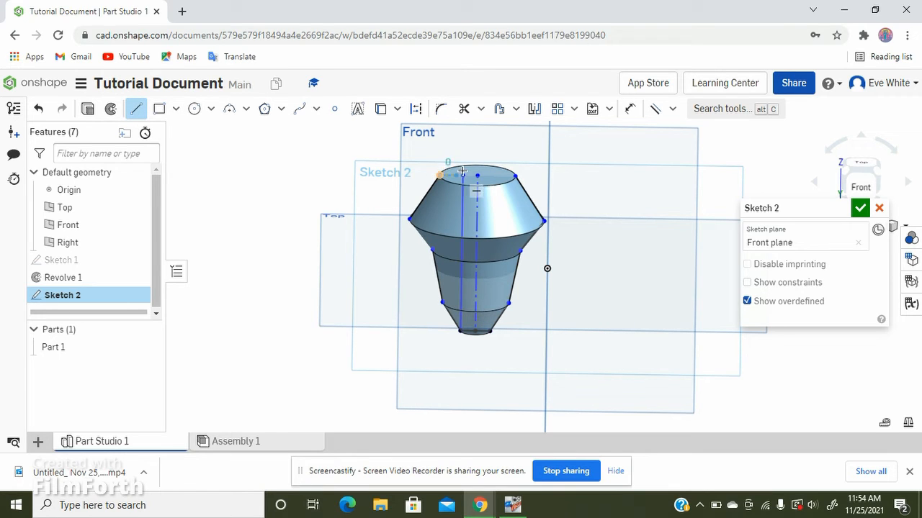
left_click(439, 174)
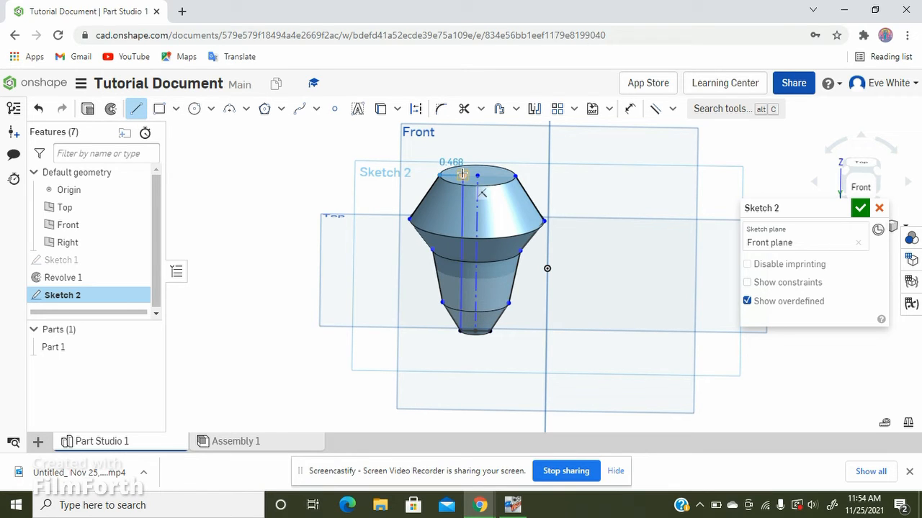
left_click(462, 174)
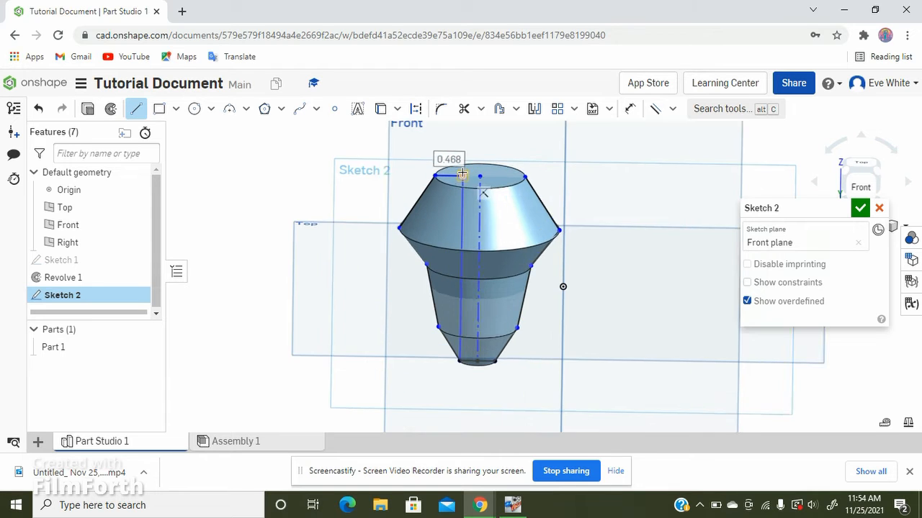
scroll(463, 174, "up", 5)
scroll(585, 160, "down", 5)
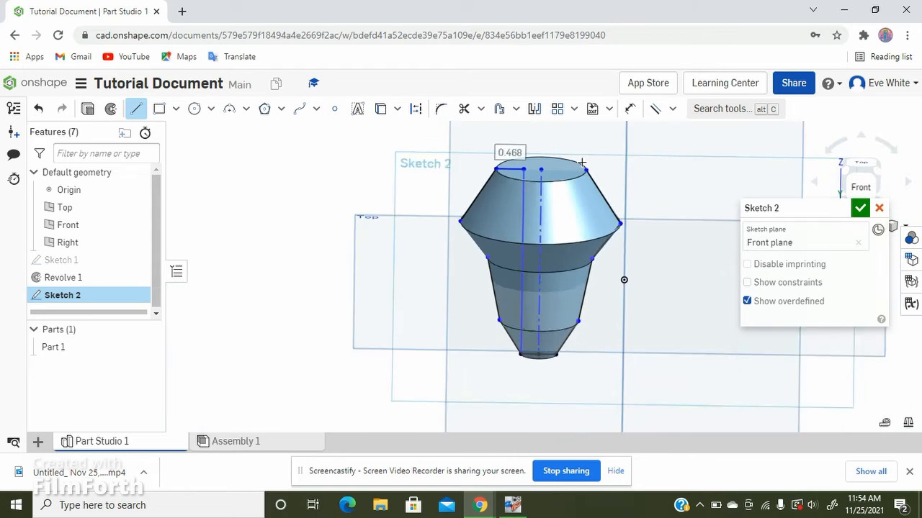
right_click_drag(663, 333, 667, 320)
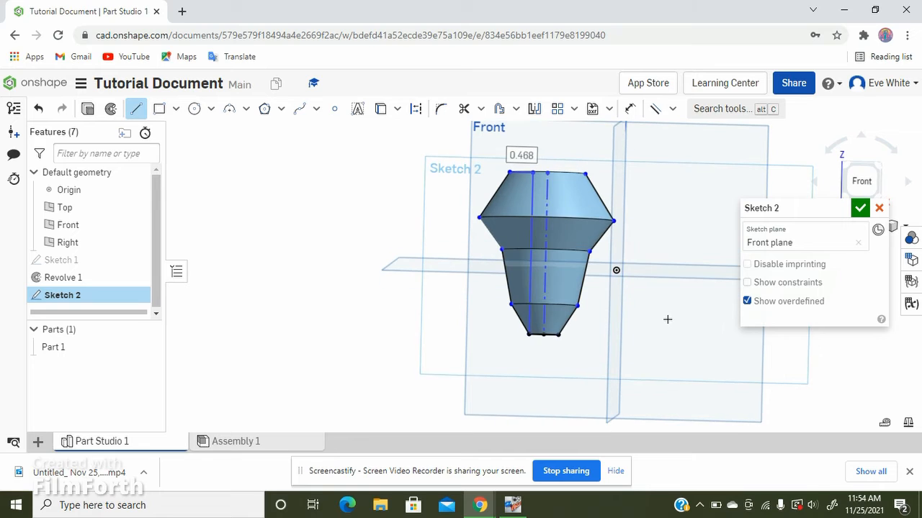
left_click(859, 209)
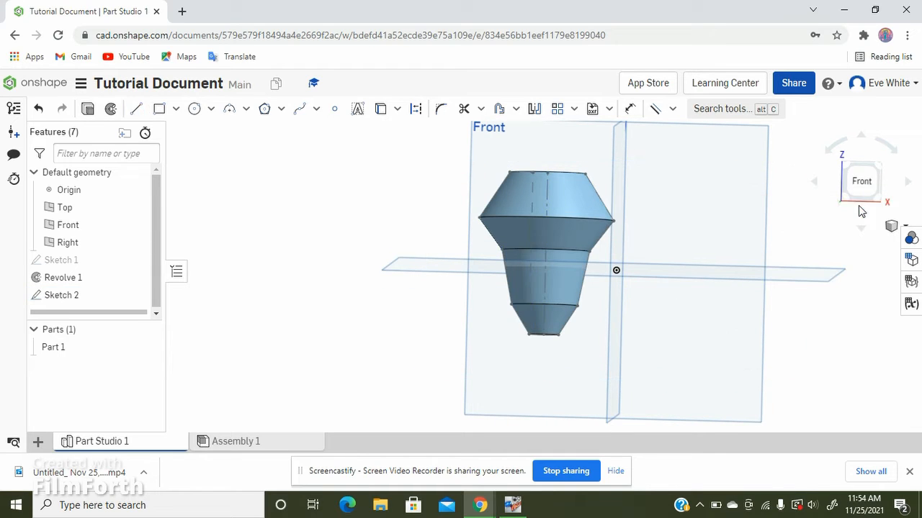
Step: Set up a full Remove revolve of the Sketch 2 faces about the sketch's dashed centerline
left_click(864, 183)
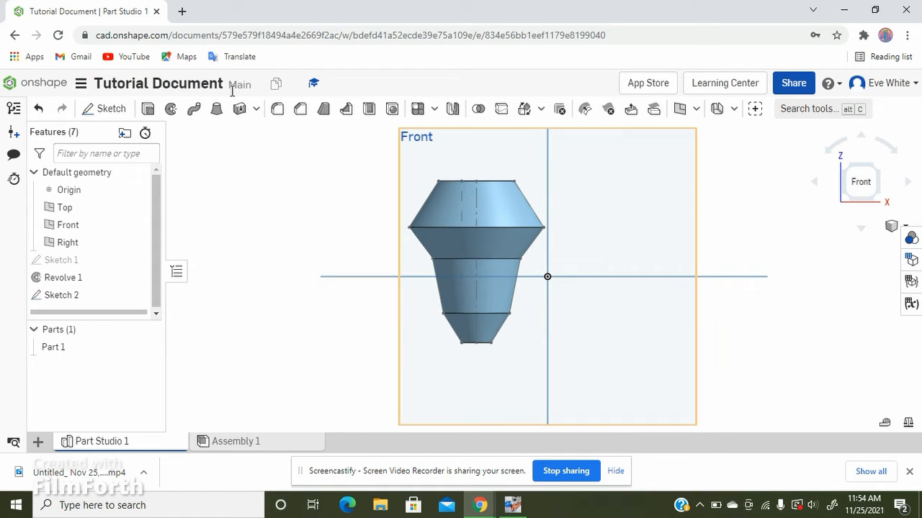
left_click(173, 109)
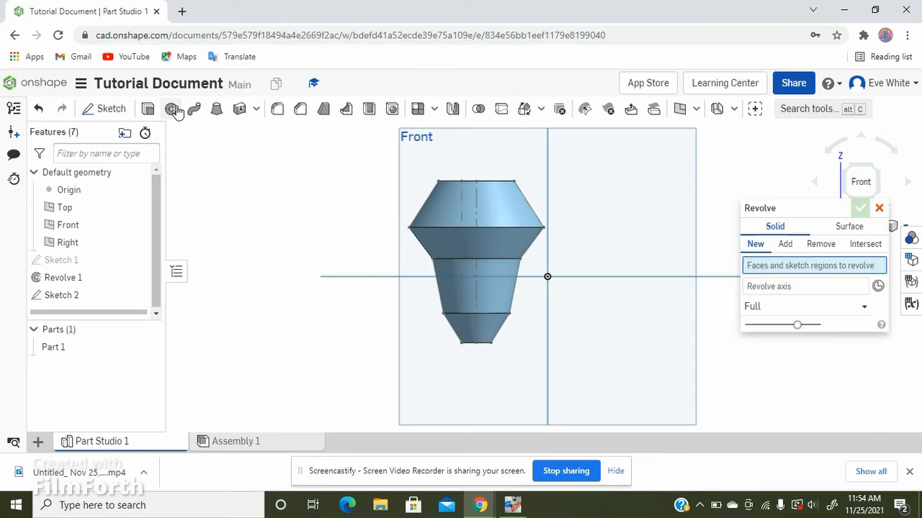
left_click(819, 250)
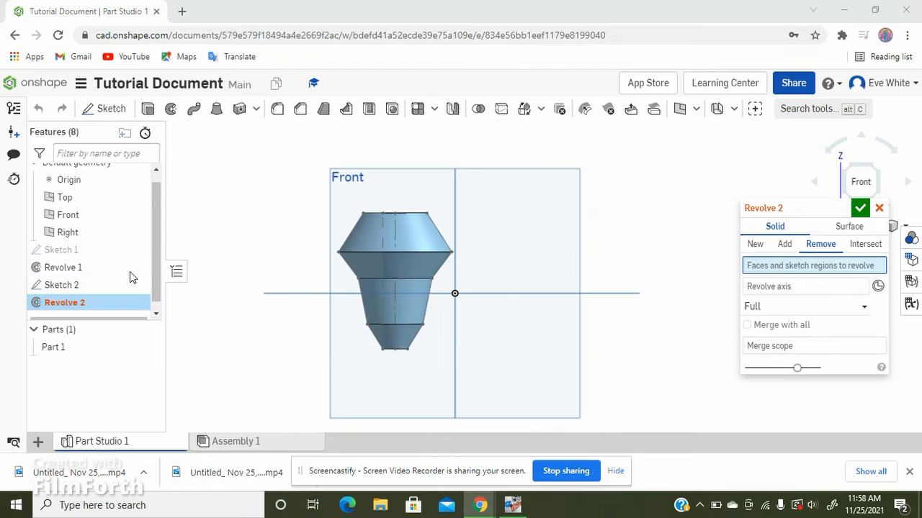
left_click(96, 289)
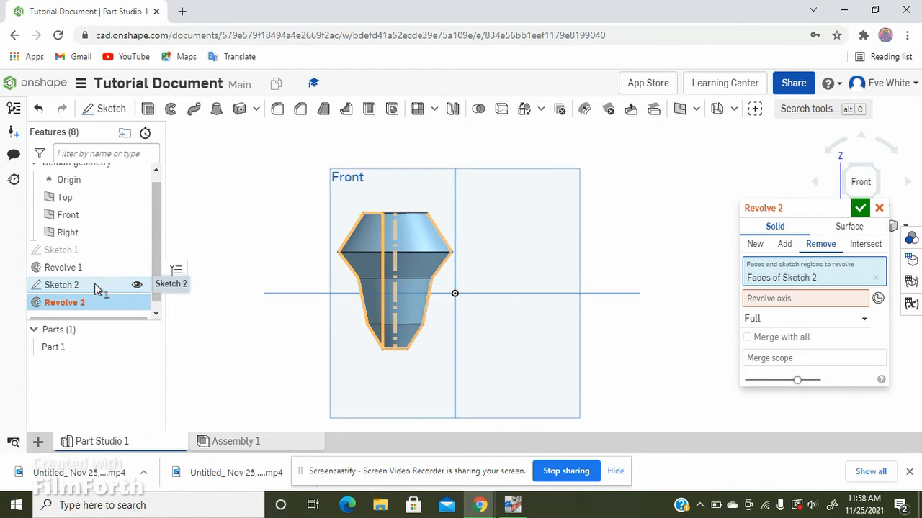
left_click(807, 301)
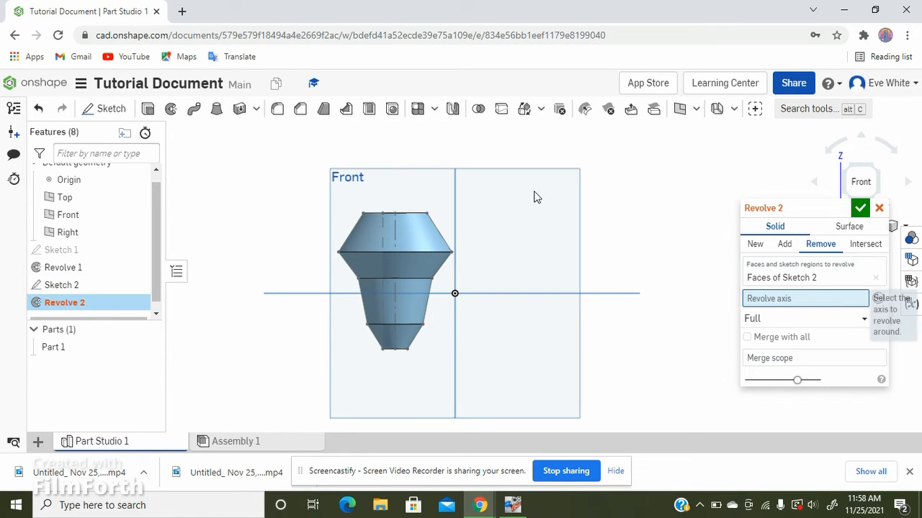
left_click(395, 229)
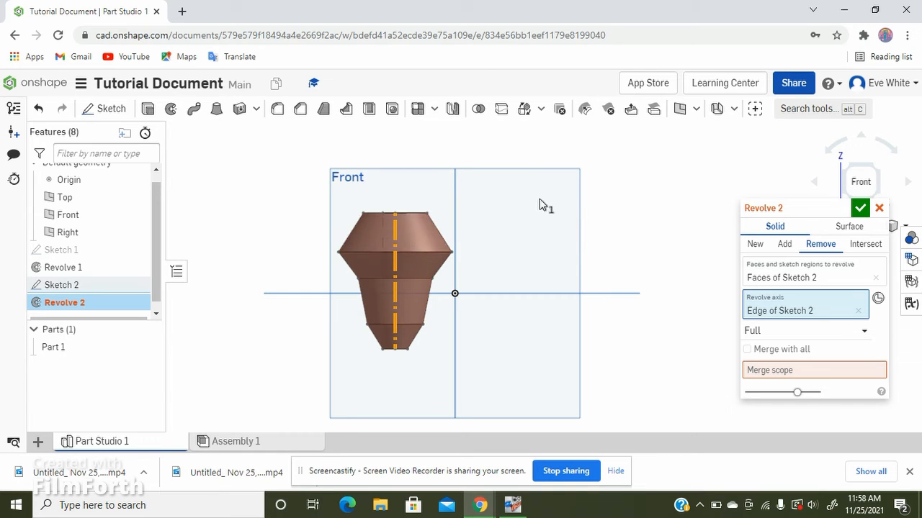
Step: Enable Merge with all for the revolved cut and inspect the remaining core from several angles
right_click_drag(539, 202, 555, 230)
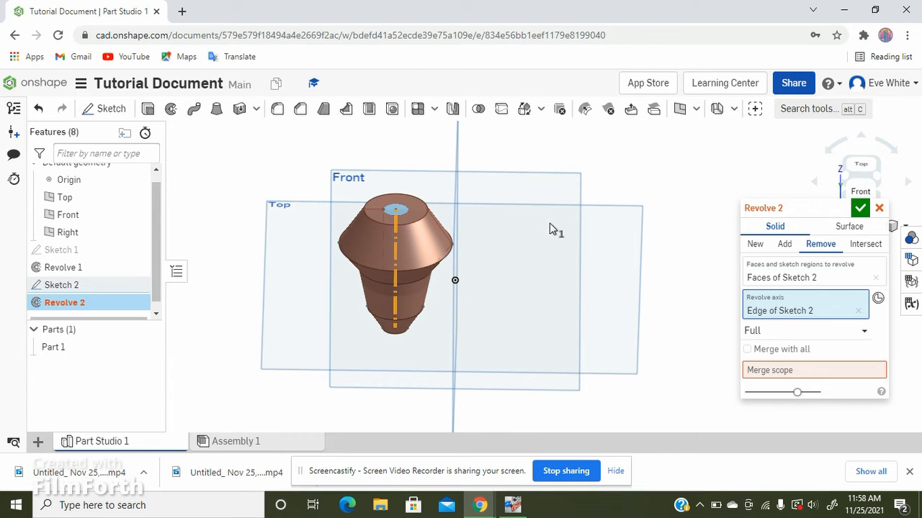
left_click(746, 349)
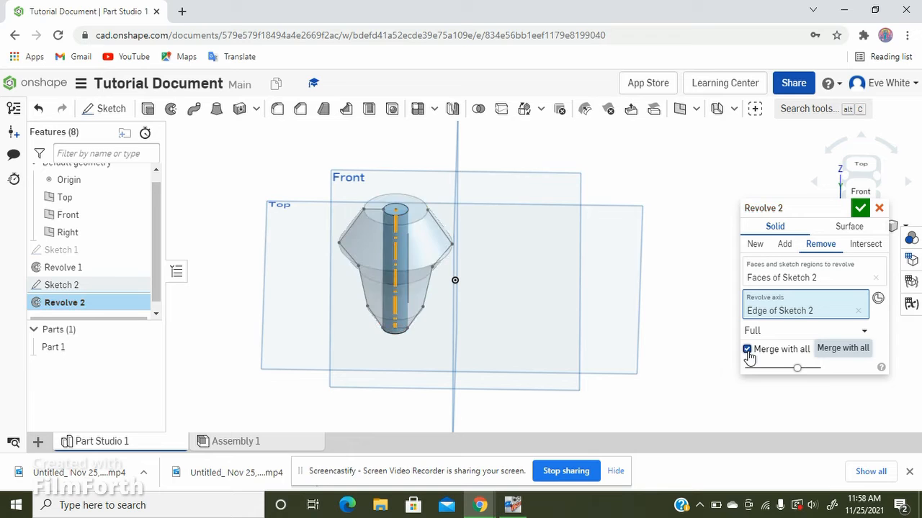
right_click_drag(556, 304, 571, 293)
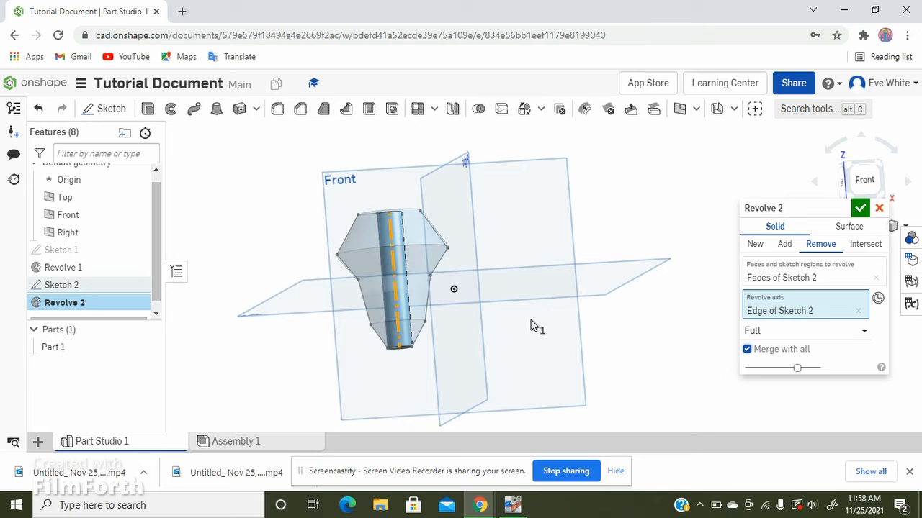
right_click_drag(526, 315, 513, 335)
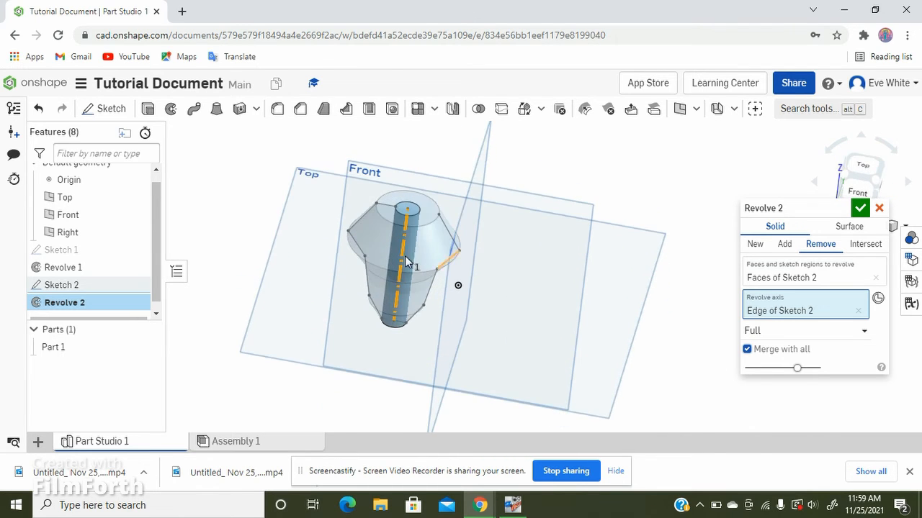
Step: Inspect the revolved cut's preview around the central core and accept the Remove revolve
scroll(389, 253, "up", 5)
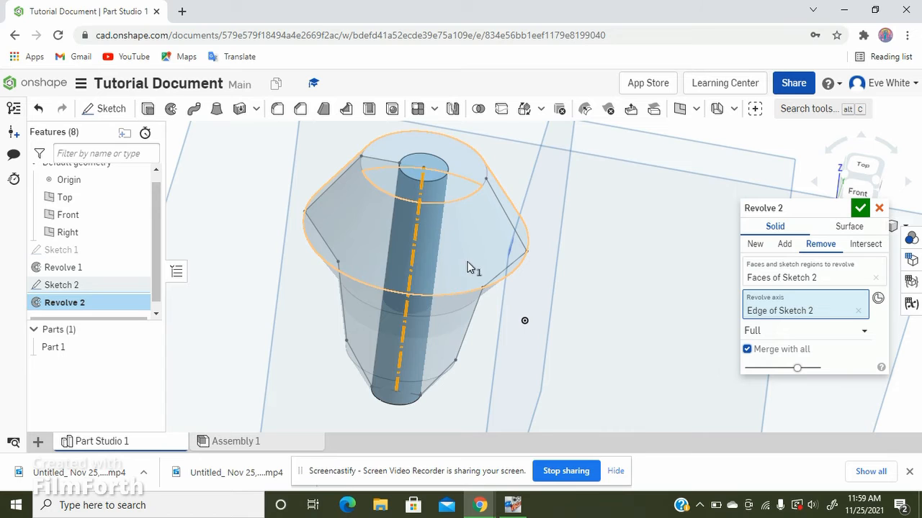
right_click_drag(468, 268, 421, 209)
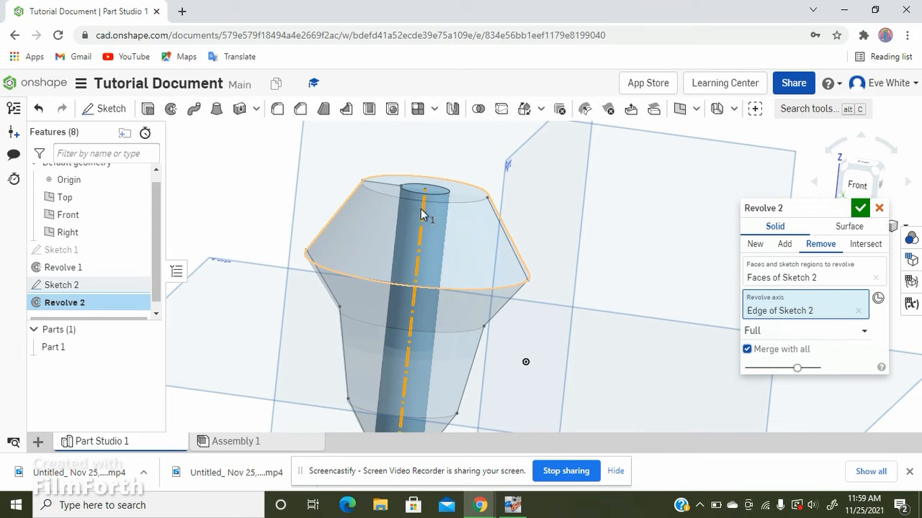
left_click(859, 210)
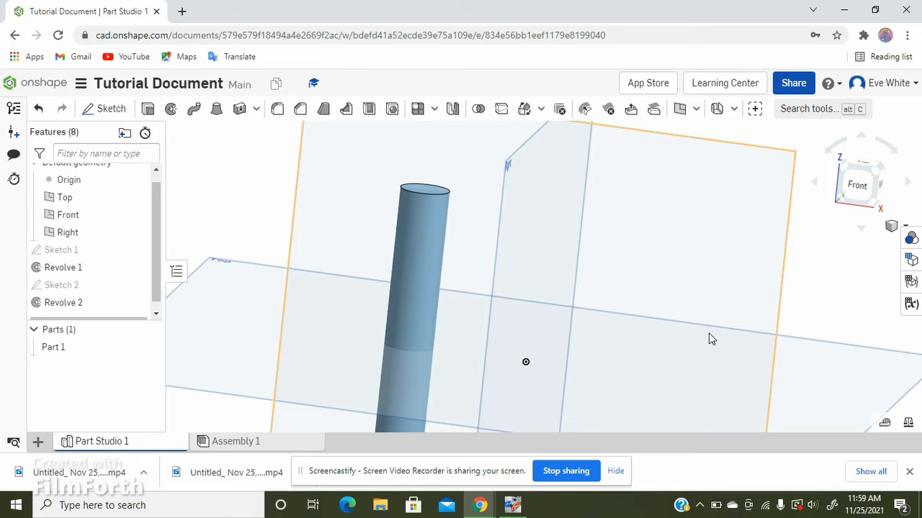
middle_click_drag(708, 333, 736, 261)
scroll(679, 251, "down", 1)
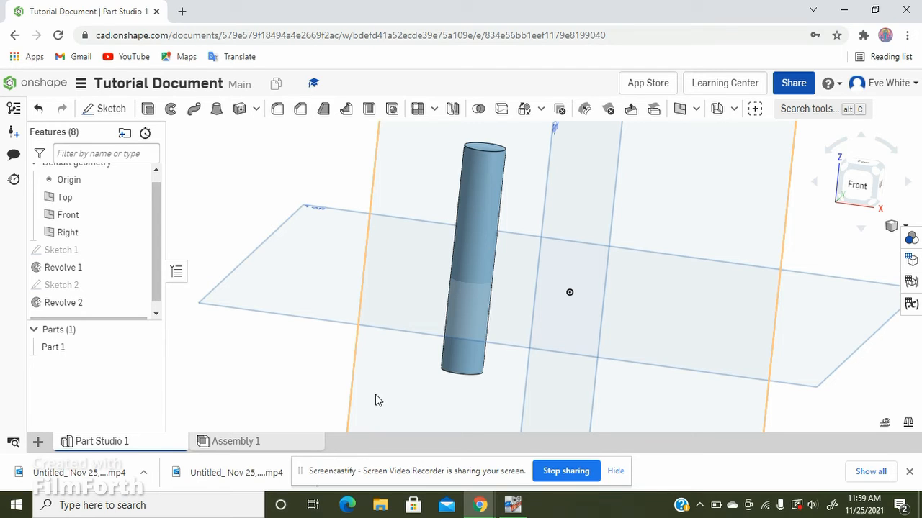
left_click(173, 110)
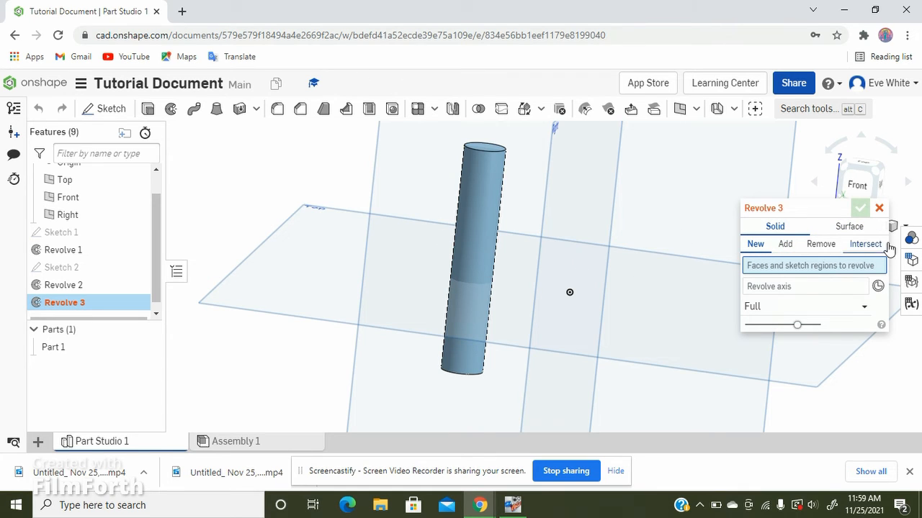
left_click(854, 229)
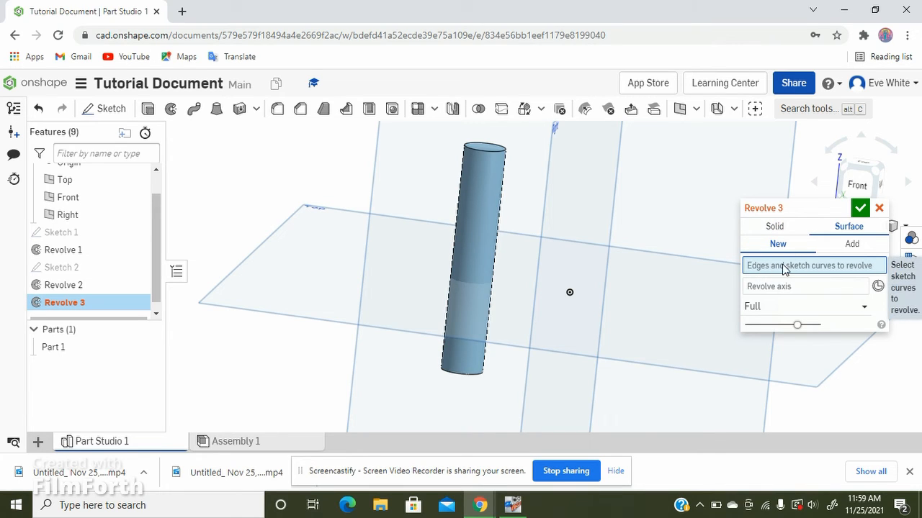
left_click(879, 208)
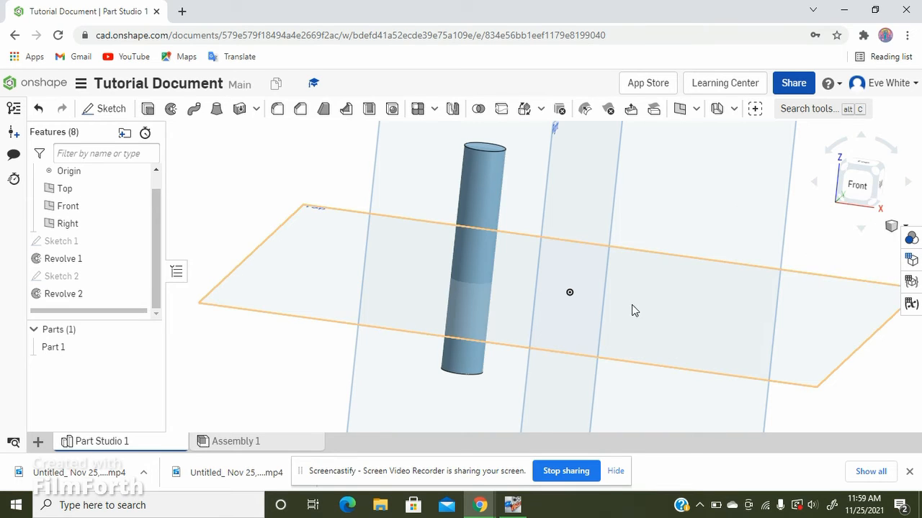
scroll(537, 377, "down", 1)
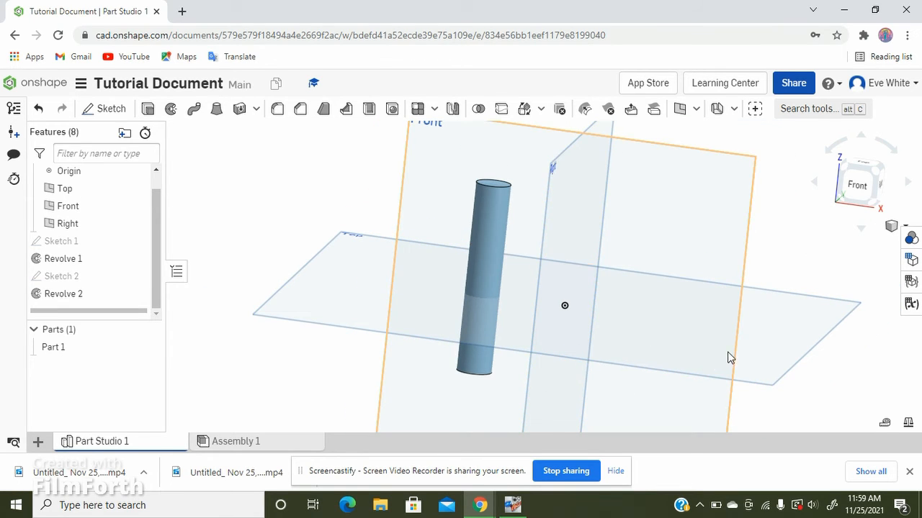
mouse_move(724, 369)
right_mouse_down()
mouse_move(695, 364)
mouse_move(727, 372)
right_mouse_up()
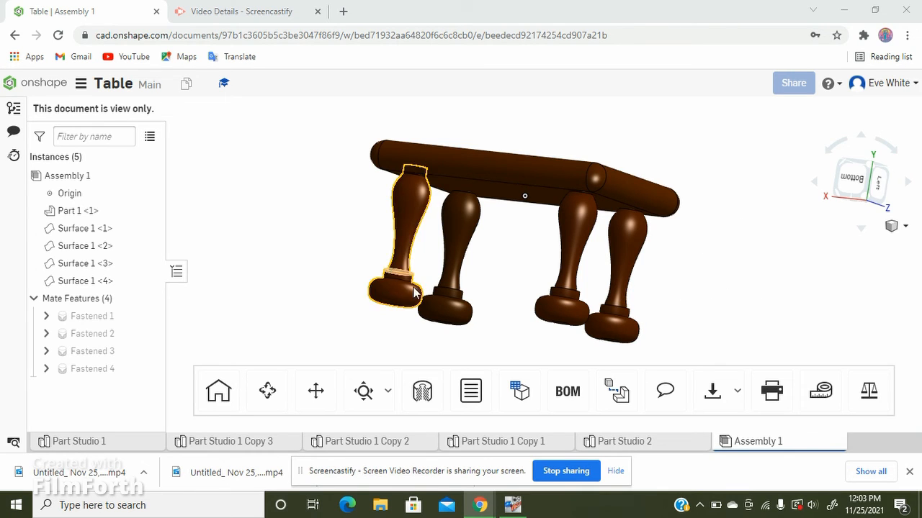
Step: Examine the Table assembly from several sides, looking closely at the tabletop and its four turned legs
scroll(399, 327, "up", 5)
scroll(377, 214, "down", 8)
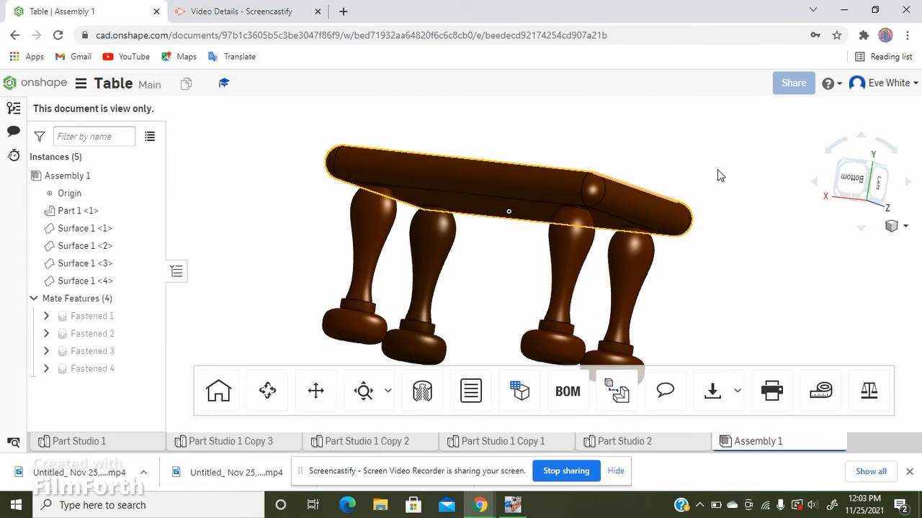
right_click_drag(724, 170, 486, 232)
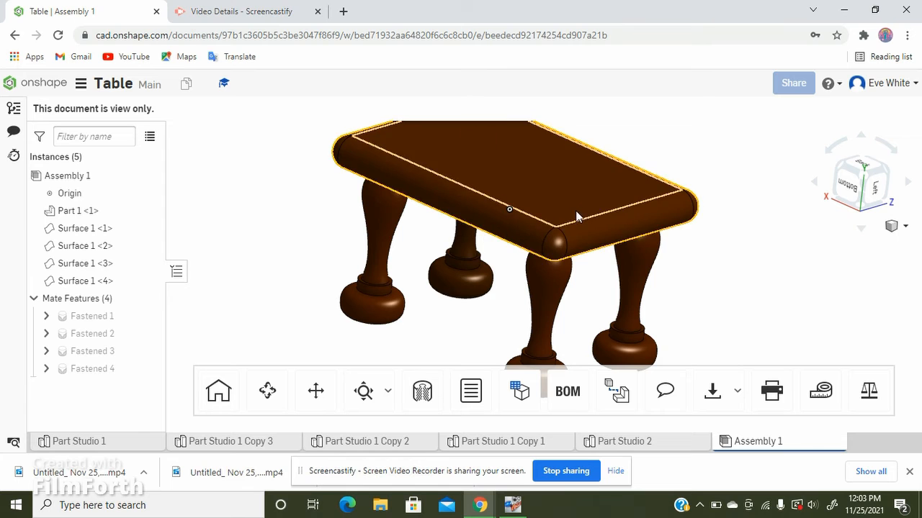
right_click_drag(812, 262, 741, 272)
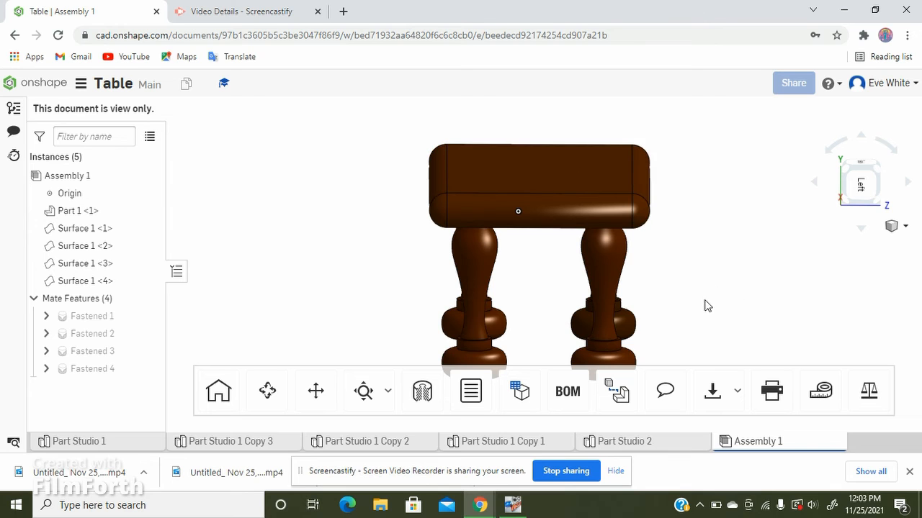
right_click_drag(712, 302, 671, 295)
middle_click_drag(669, 145, 605, 121)
right_click_drag(698, 293, 723, 305)
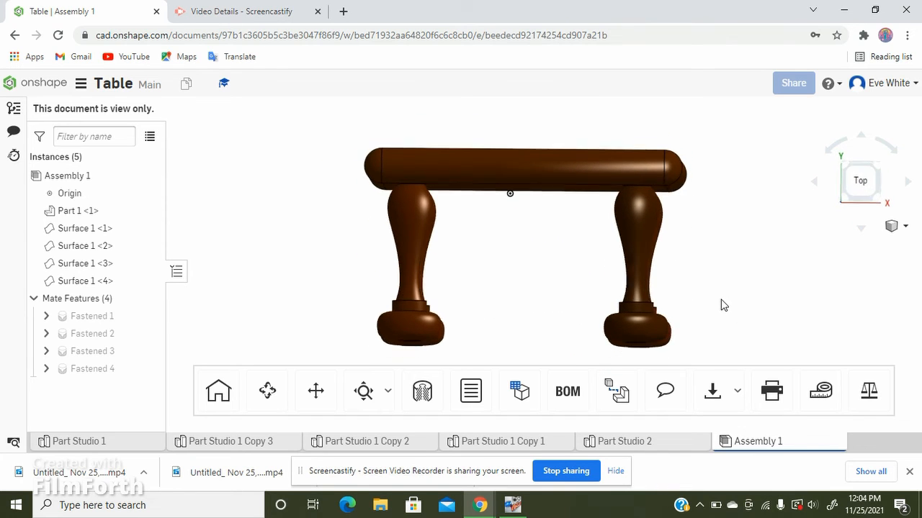
scroll(639, 267, "up", 5)
scroll(644, 193, "down", 4)
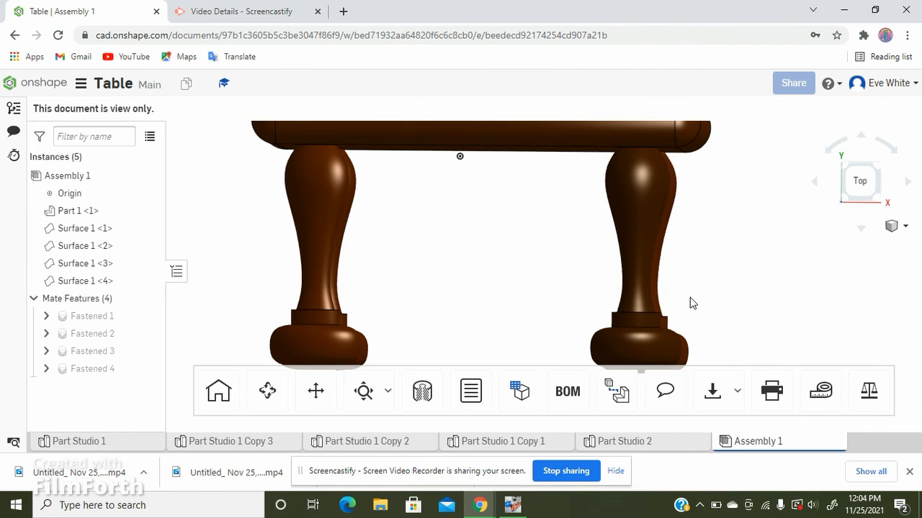
Step: Open the table leg's Part Studio 1 and review the curves and axis used by its Revolve 1 surface feature
left_click(76, 441)
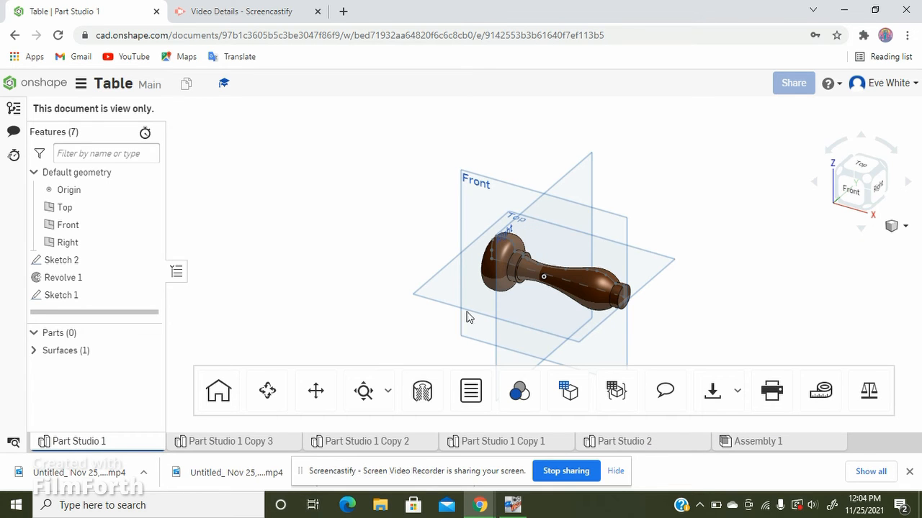
right_click_drag(663, 346, 585, 274)
scroll(577, 286, "up", 5)
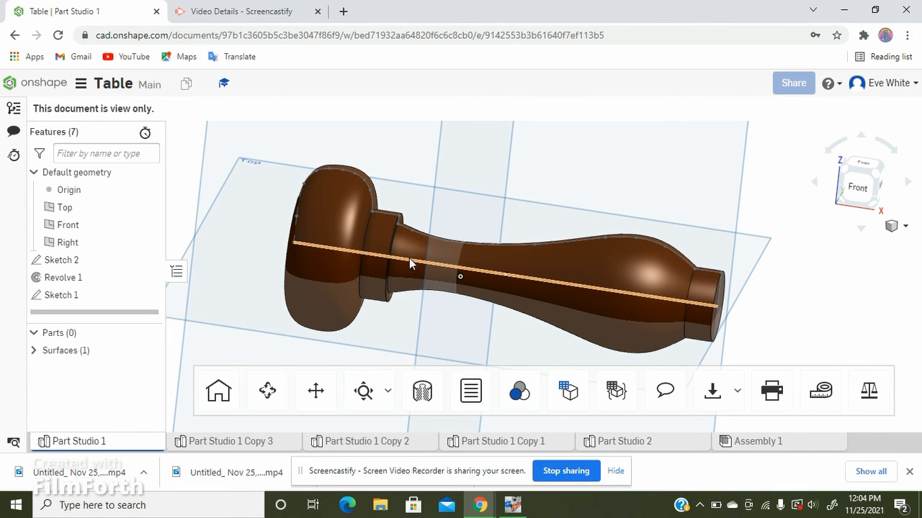
double_click(91, 278)
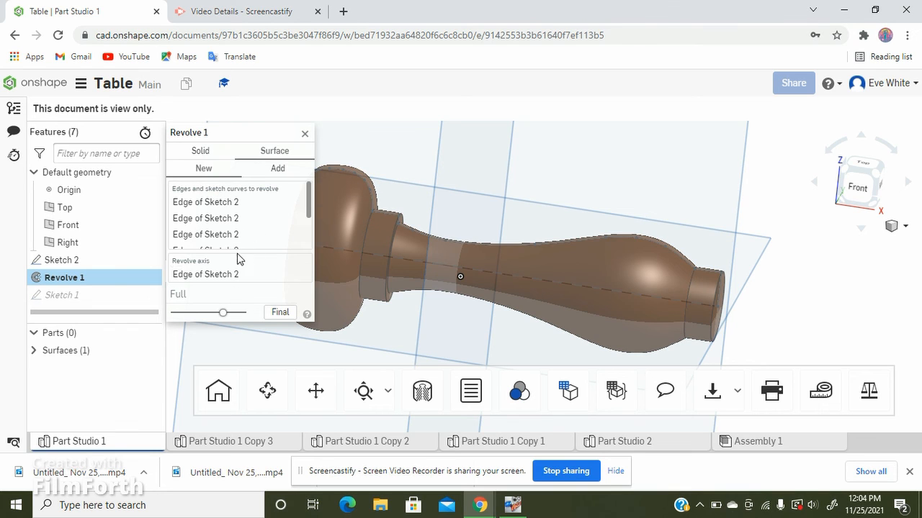
scroll(239, 223, "down", 2)
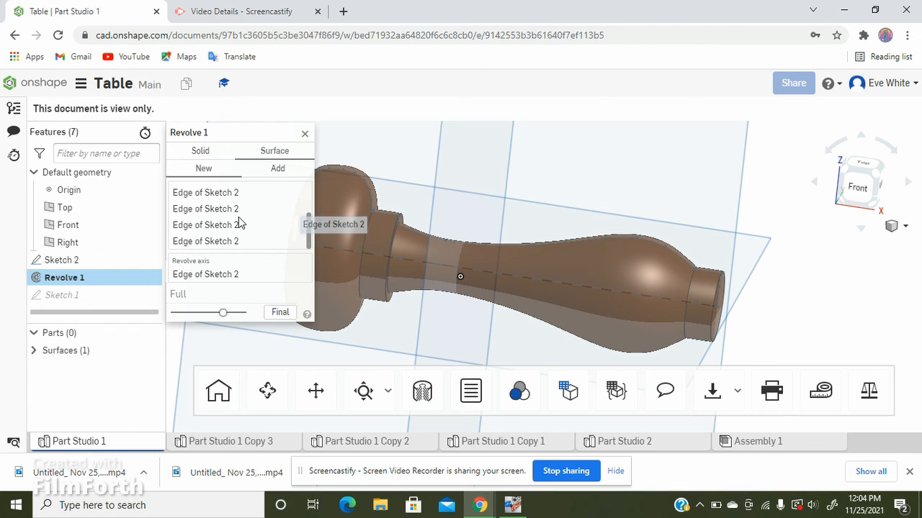
left_click(305, 136)
Step: Examine the revolved leg surface against its profile curve and dashed axis, up close at the narrow end and from several angles
scroll(709, 281, "up", 3)
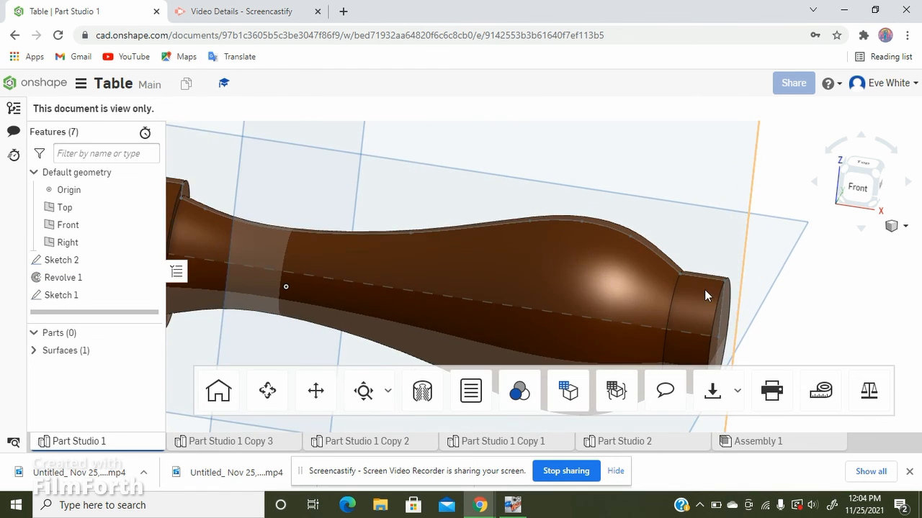
scroll(704, 290, "up", 8)
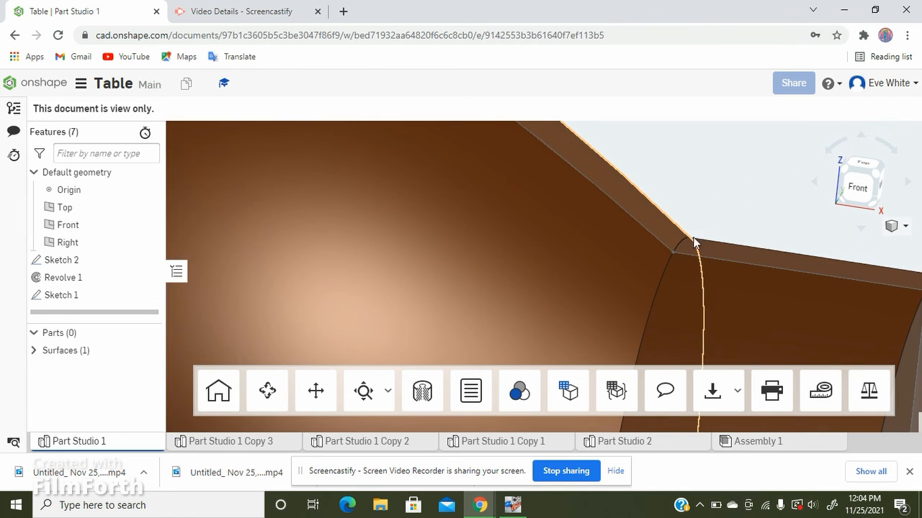
scroll(644, 204, "down", 10)
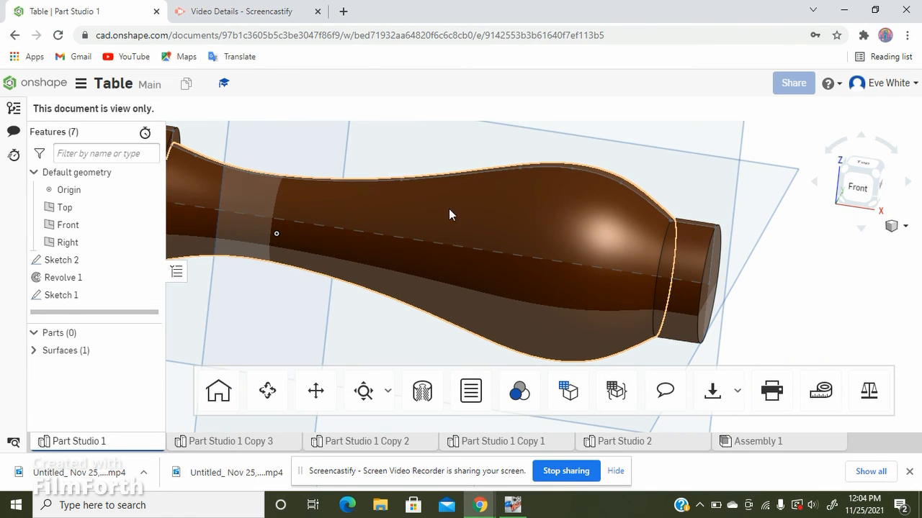
mouse_move(857, 312)
right_mouse_down()
mouse_move(802, 301)
mouse_move(843, 318)
right_mouse_up()
scroll(707, 235, "down", 5)
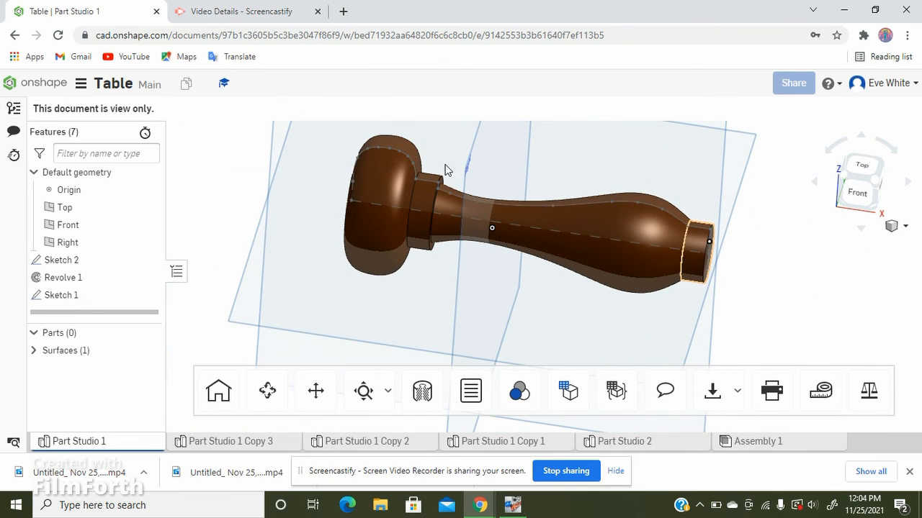
middle_click_drag(512, 175, 522, 199)
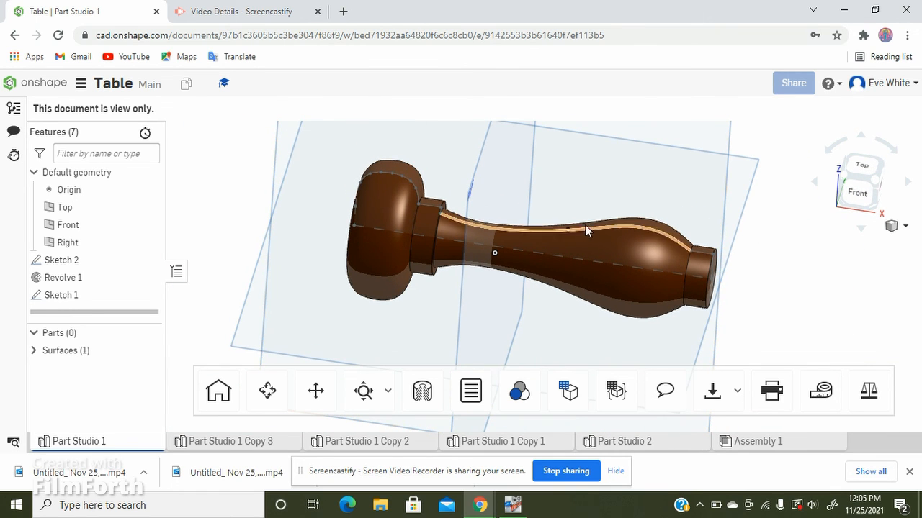
right_click_drag(537, 317, 424, 187)
scroll(407, 200, "up", 3)
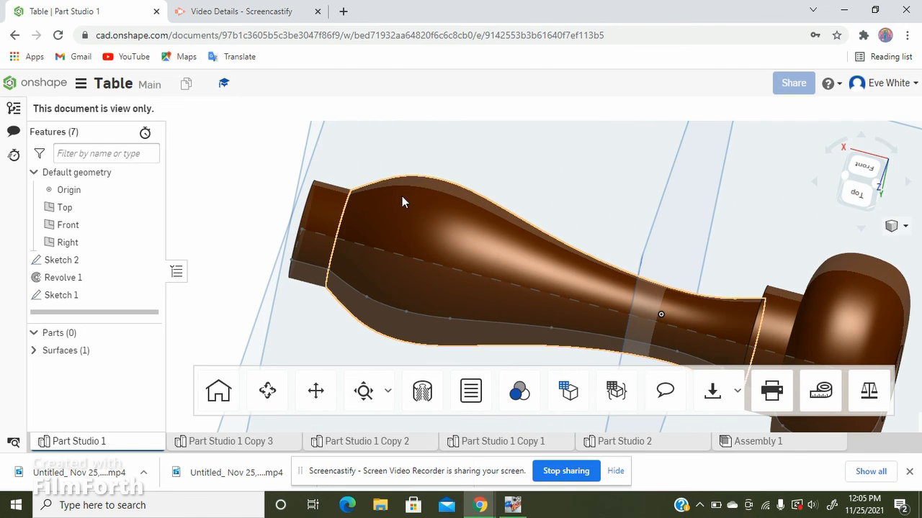
scroll(401, 194, "down", 3)
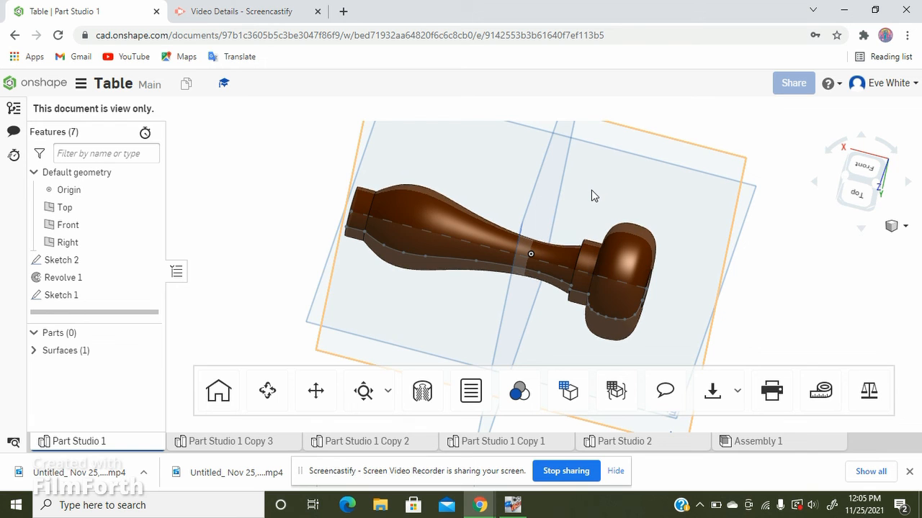
right_click_drag(652, 263, 729, 343)
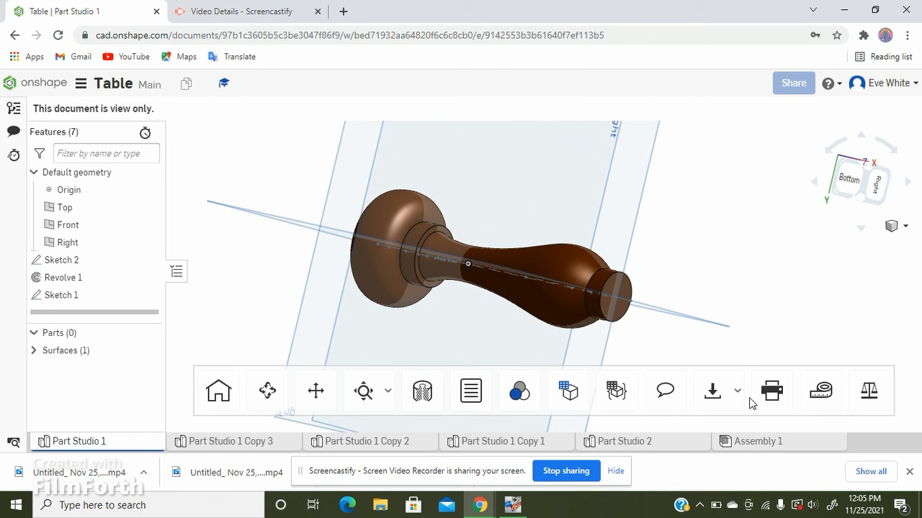